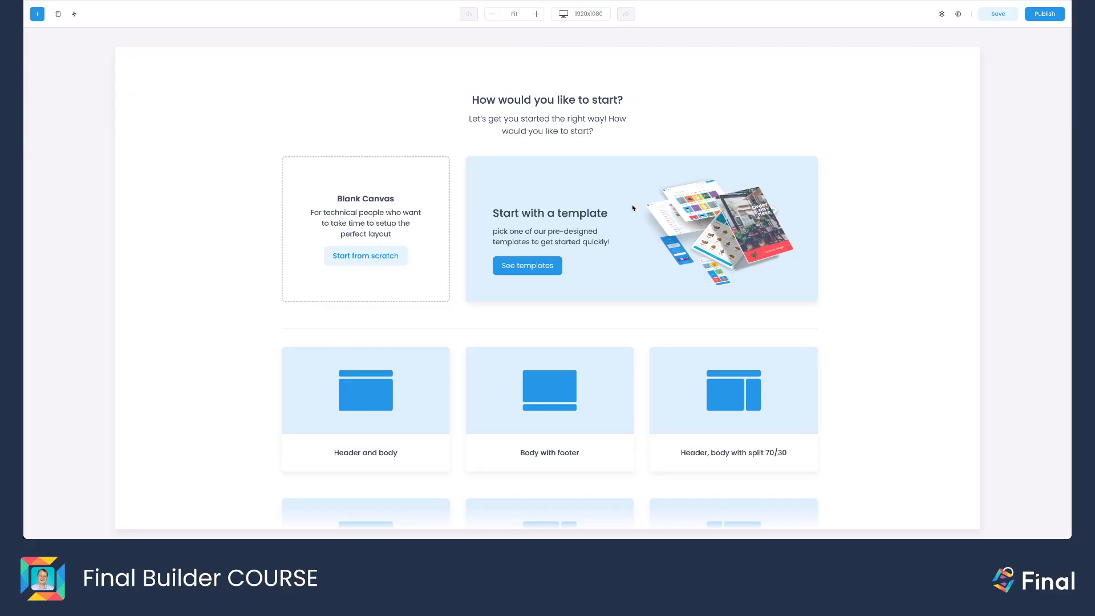
# - Look through the predefined page layouts and start the page with the Header and body layout
pyautogui.scroll(-4, 572, 230)
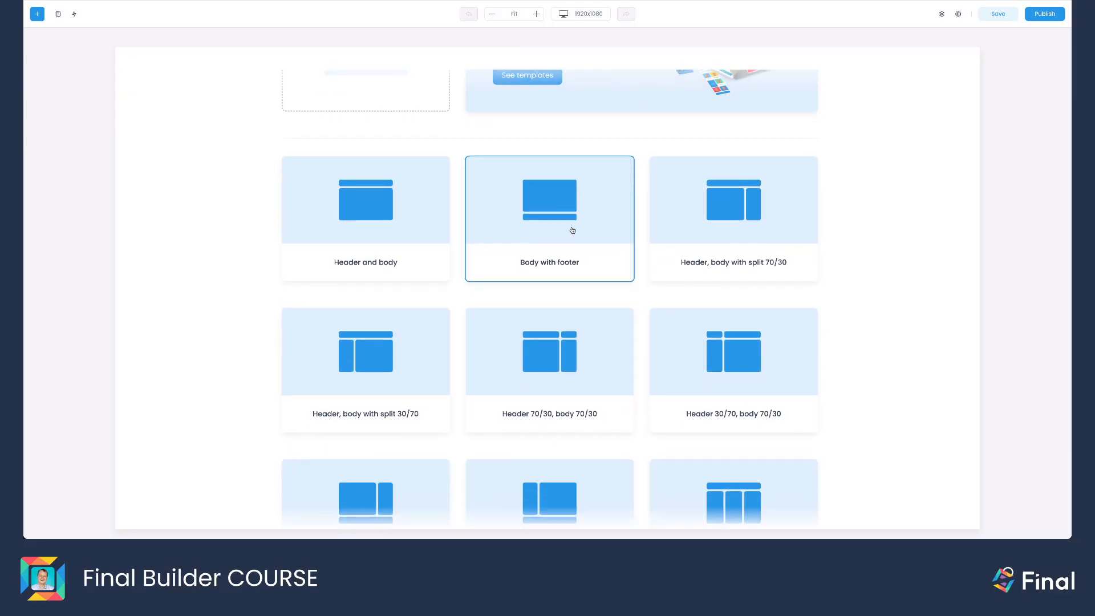
pyautogui.scroll(-1, 432, 215)
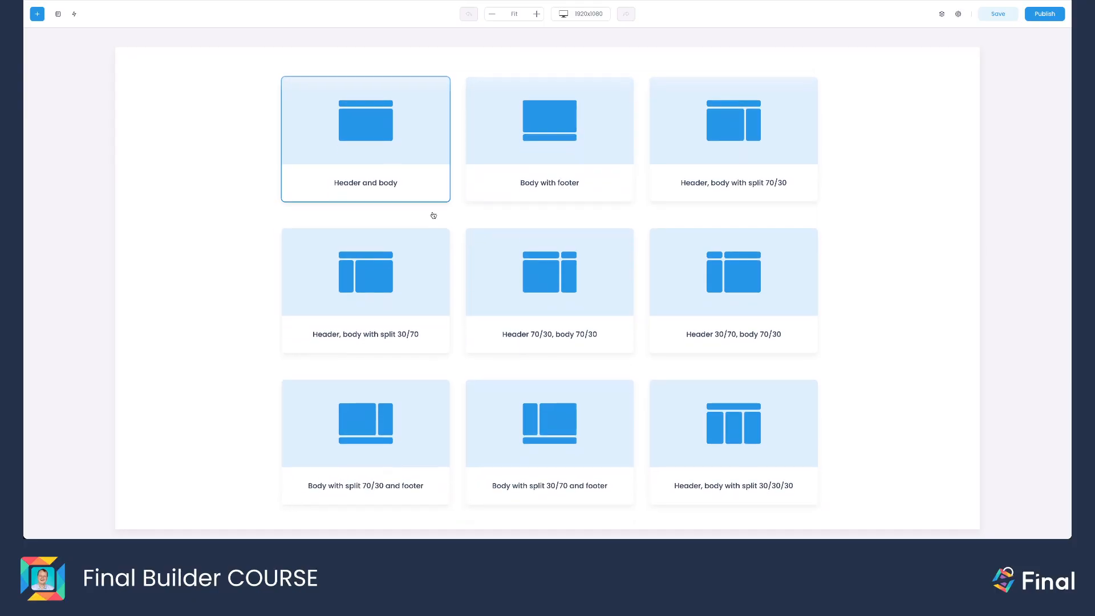
pyautogui.scroll(1, 433, 216)
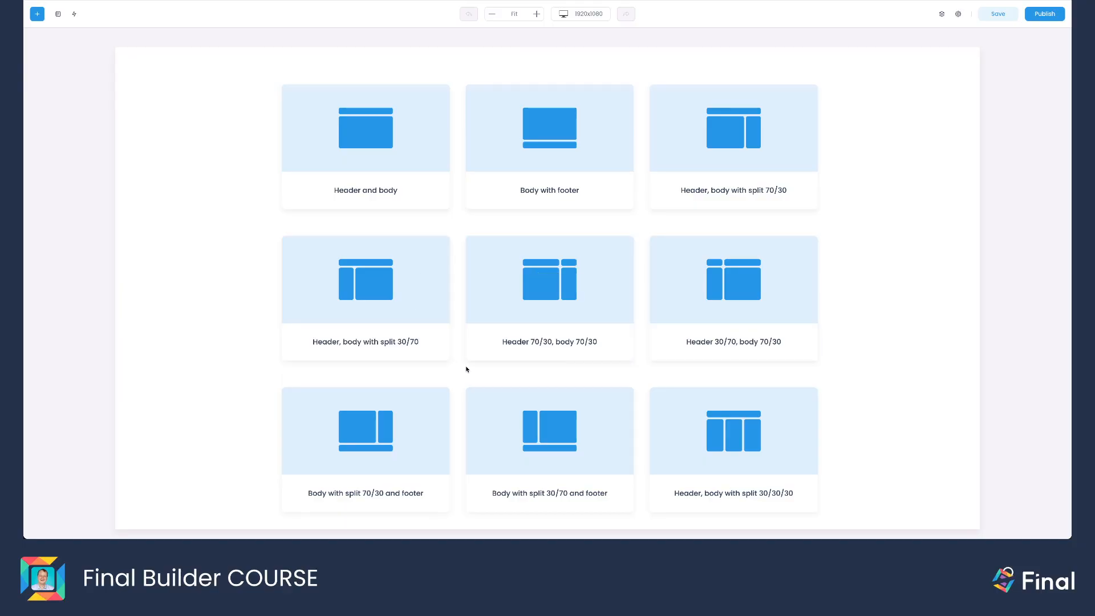
pyautogui.scroll(-1, 470, 370)
pyautogui.scroll(-5, 469, 370)
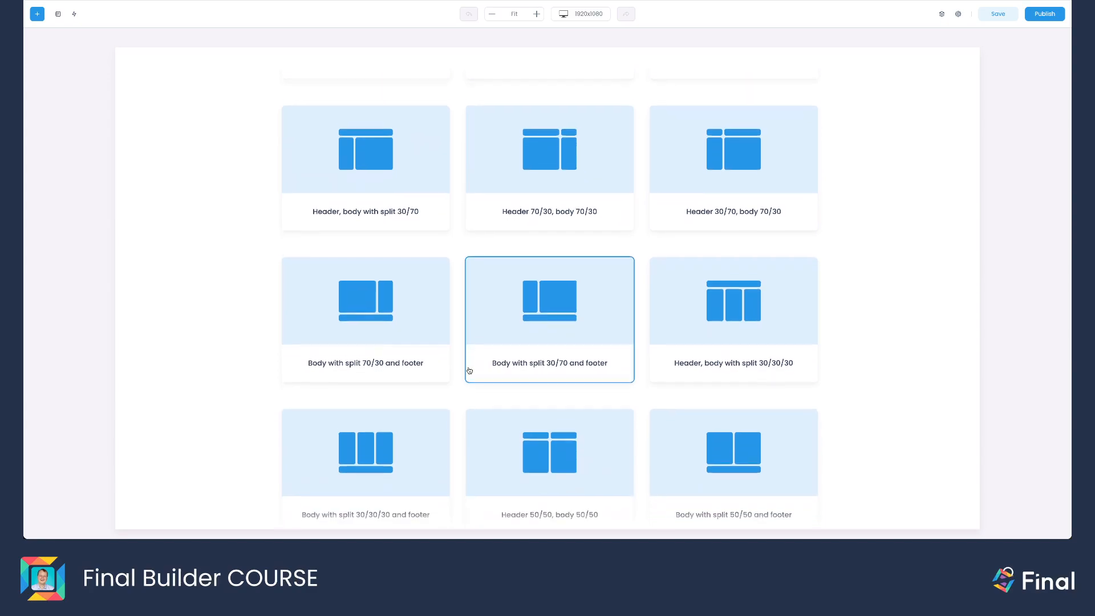
pyautogui.scroll(-3, 470, 370)
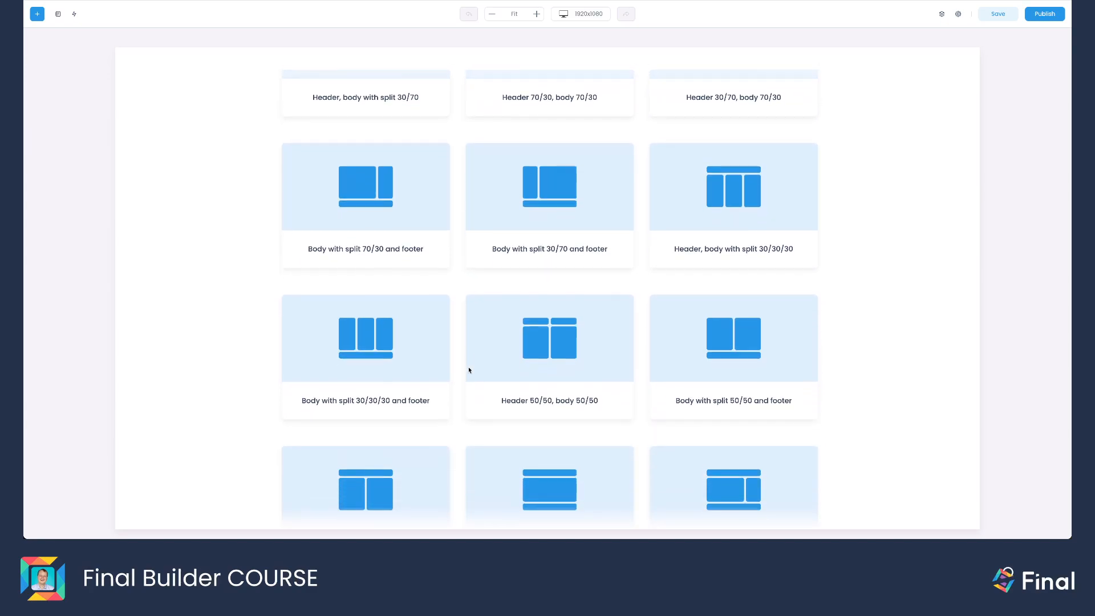
pyautogui.scroll(5, 470, 370)
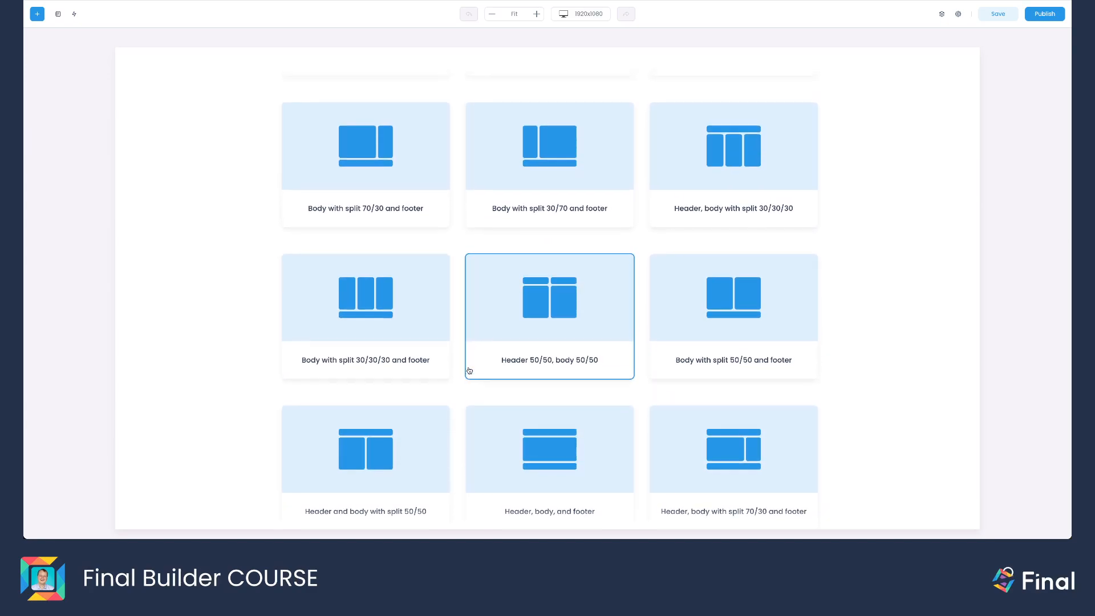
pyautogui.scroll(5, 470, 370)
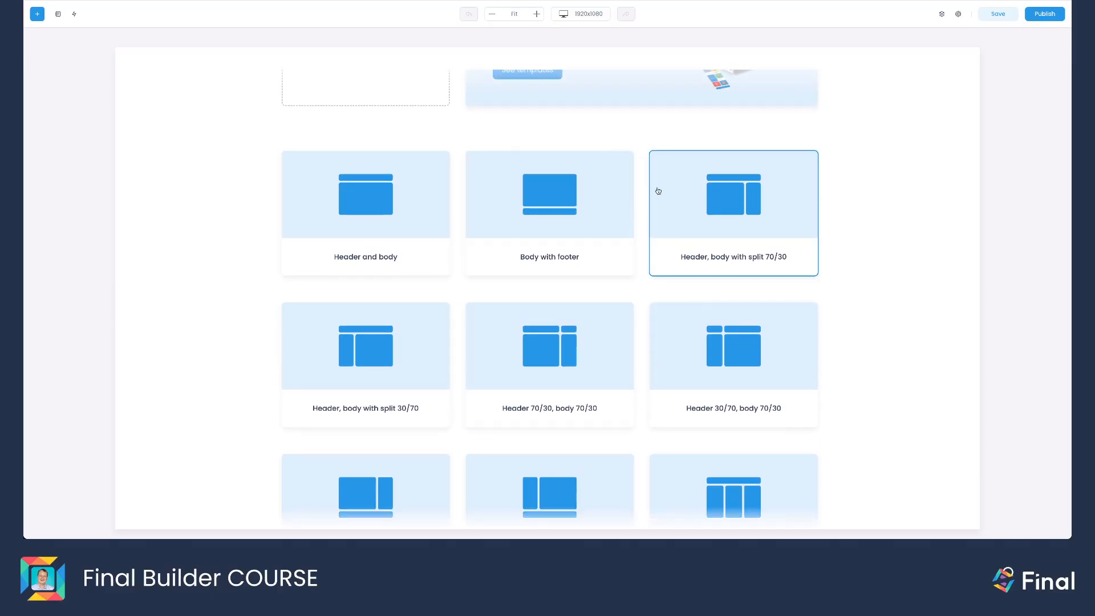
pyautogui.click(371, 202)
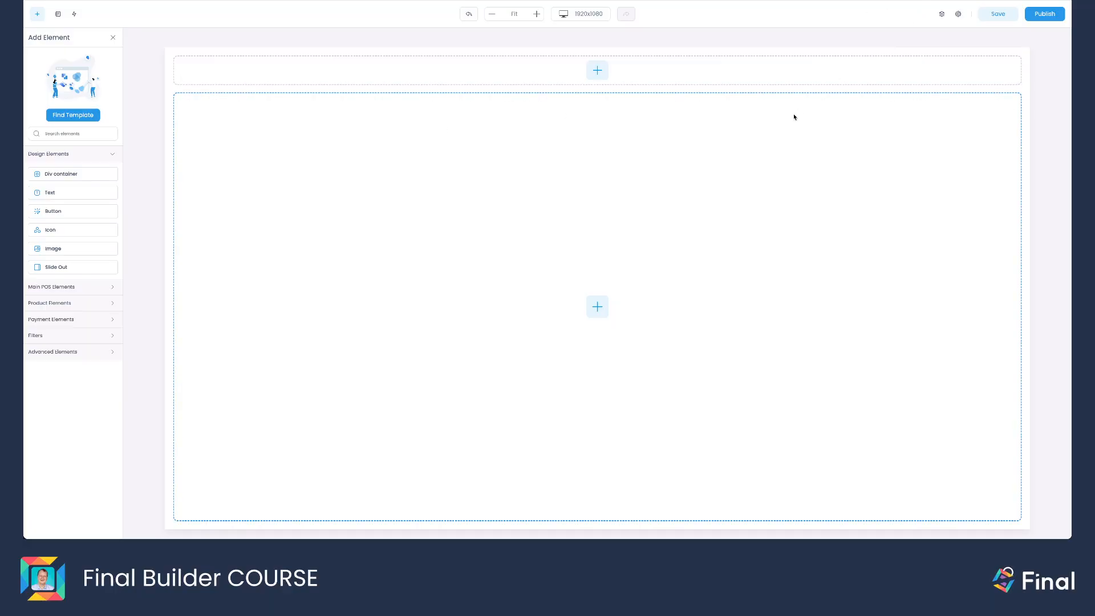
# - Show the page structure and select the header and body div containers in turn
pyautogui.click(942, 14)
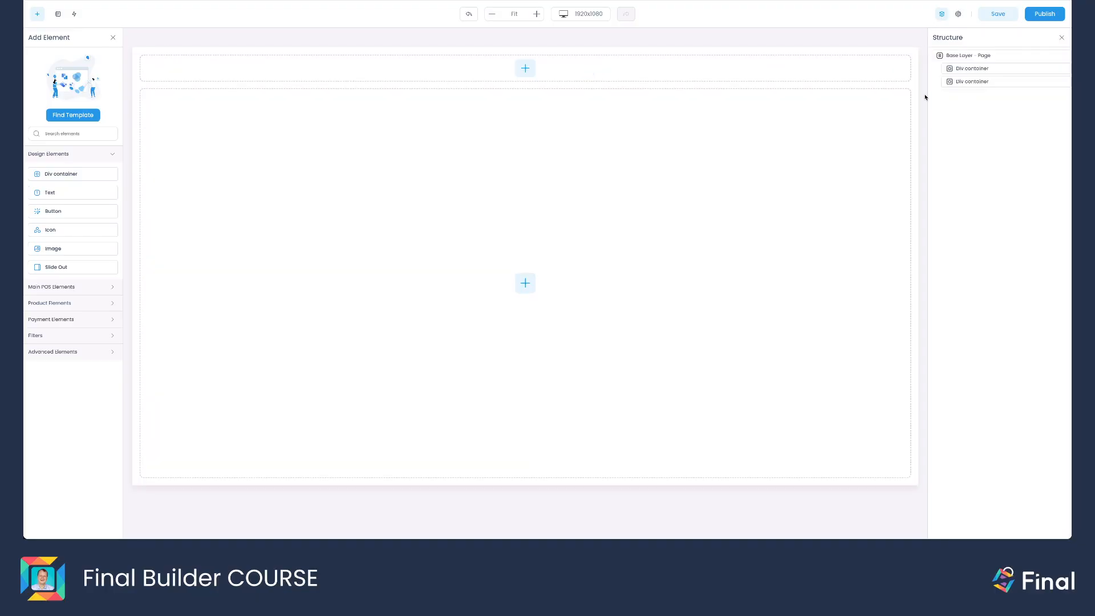
pyautogui.click(963, 70)
pyautogui.click(964, 84)
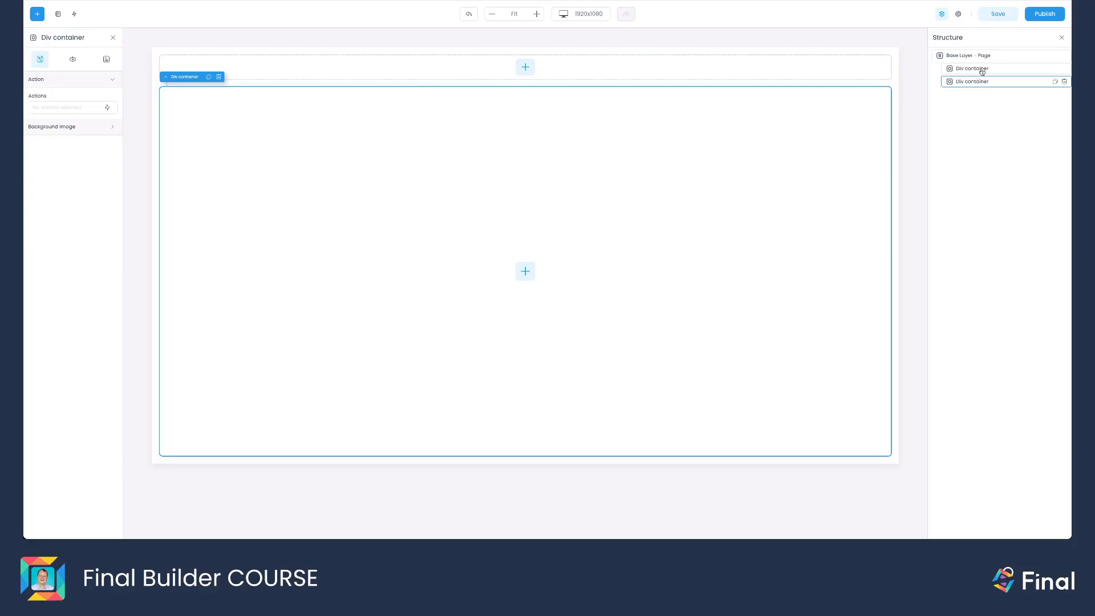
# - Delete both div containers from the page to return to the layout choice
pyautogui.click(982, 69)
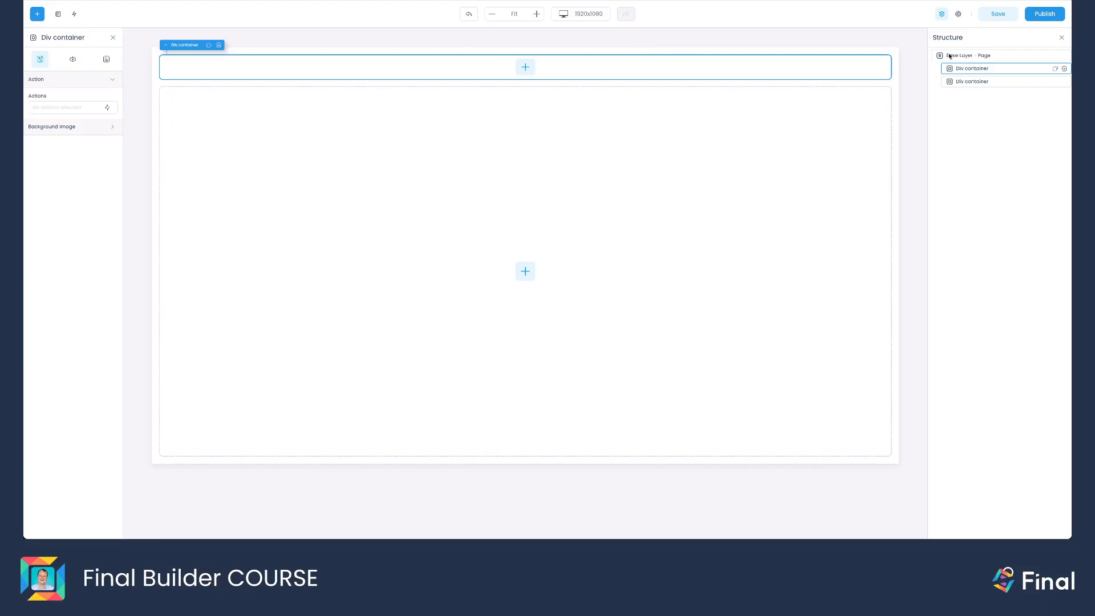
pyautogui.click(1065, 68)
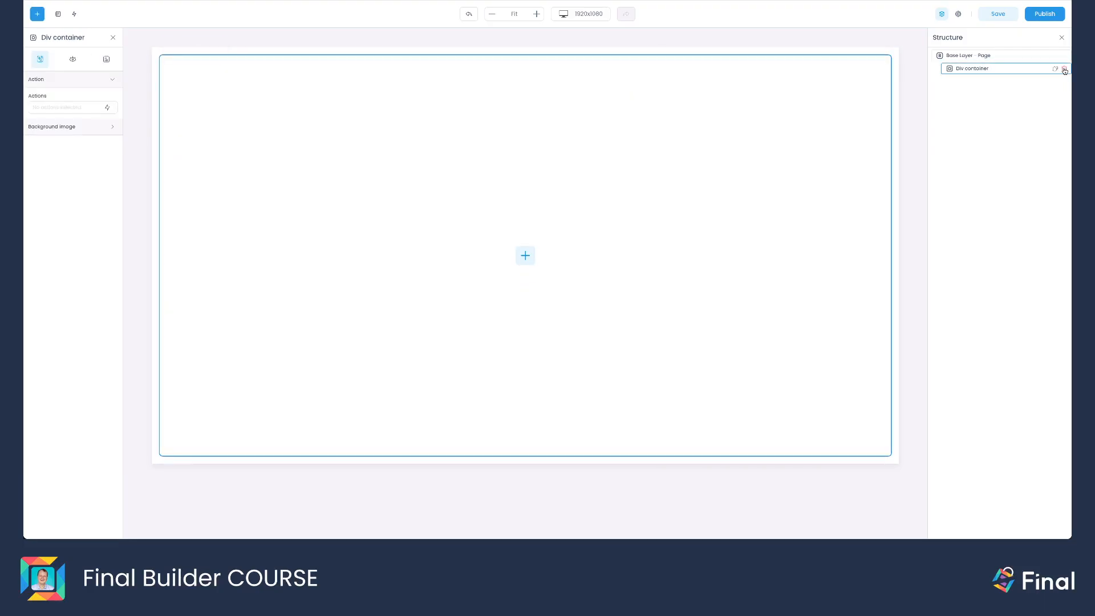
pyautogui.click(1064, 68)
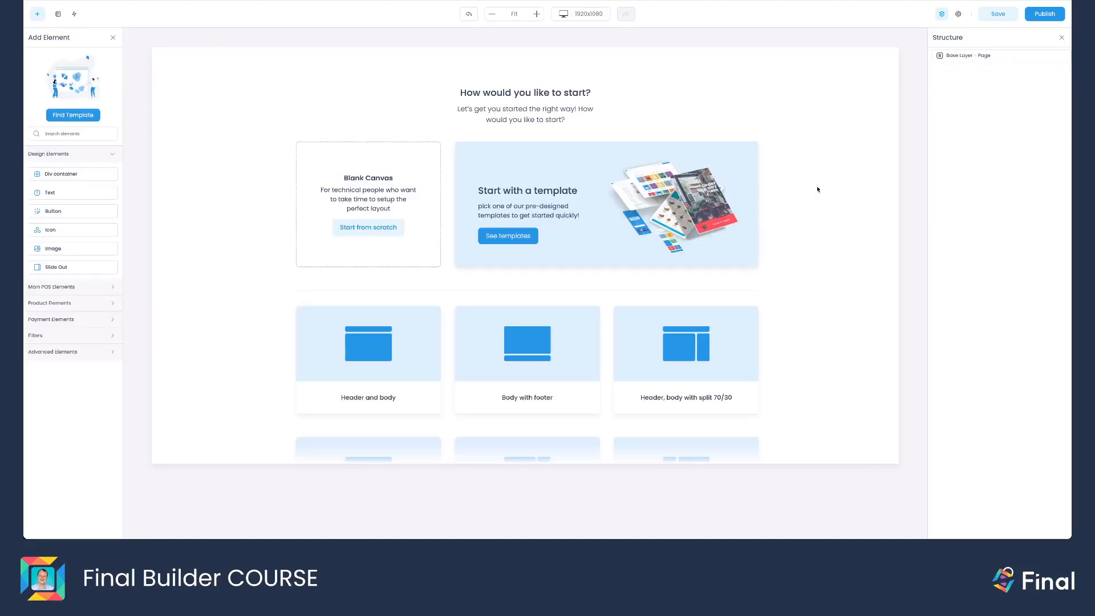
# - Start the page with the Header 70/30, body 70/30 layout and select its header row container in the structure
pyautogui.scroll(-3, 775, 315)
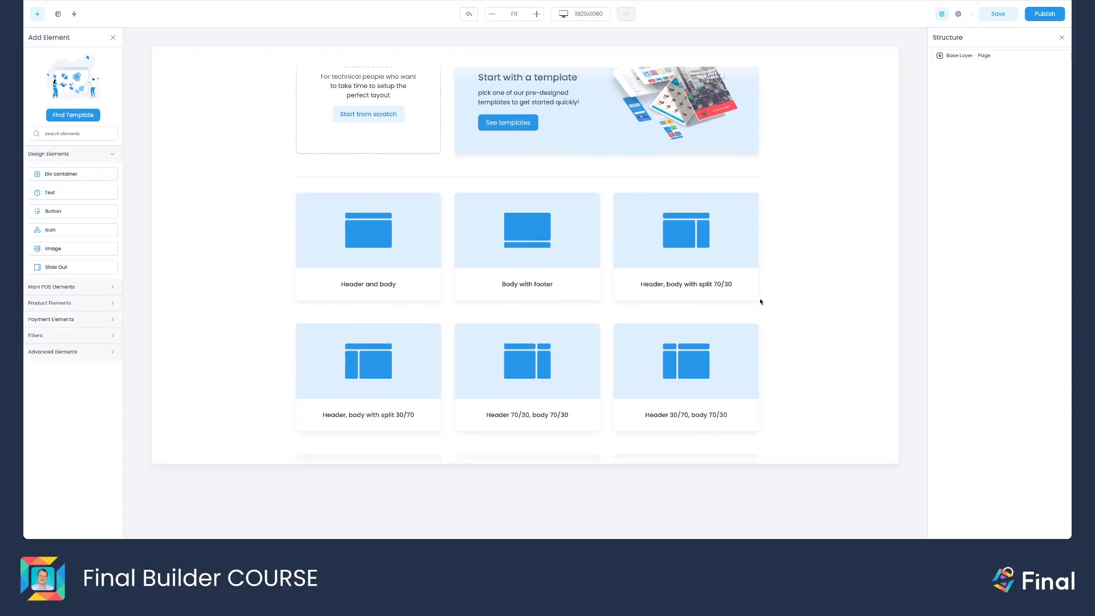
pyautogui.scroll(-3, 761, 301)
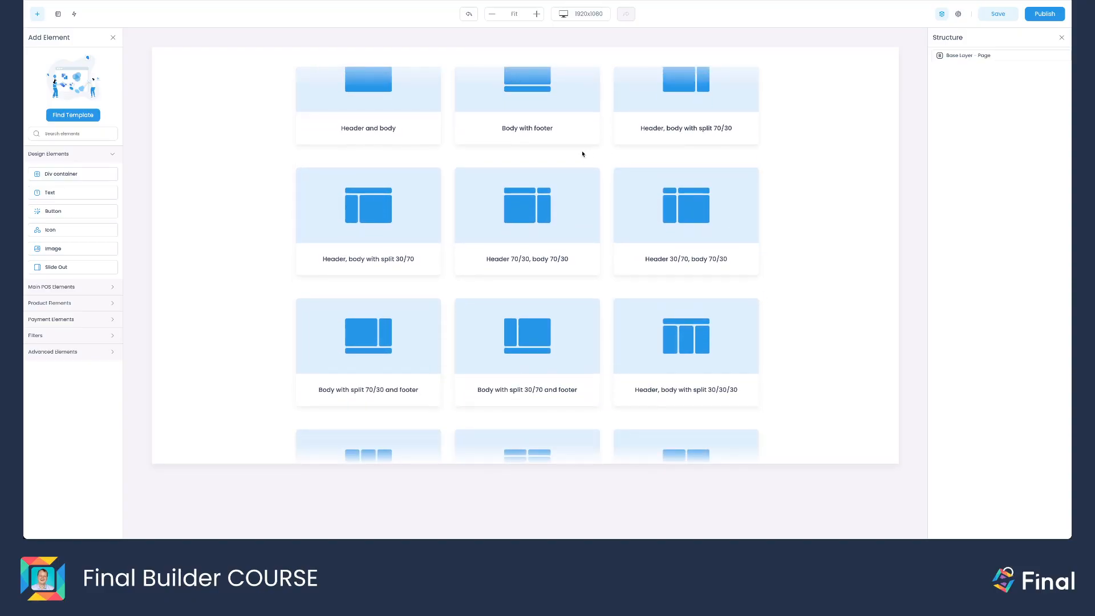
pyautogui.scroll(1, 582, 152)
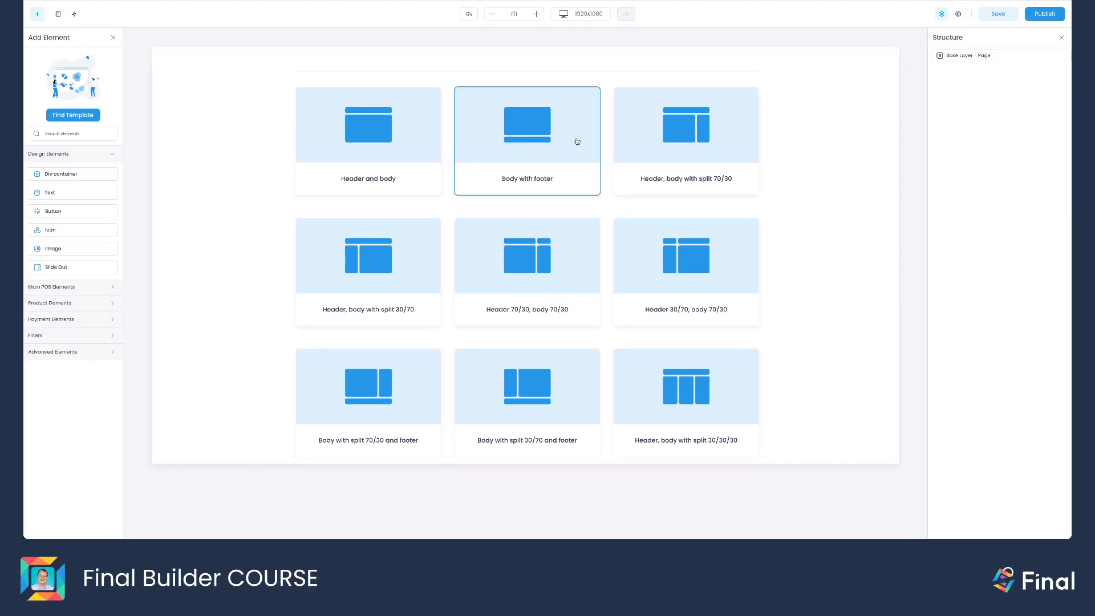
pyautogui.scroll(2, 577, 142)
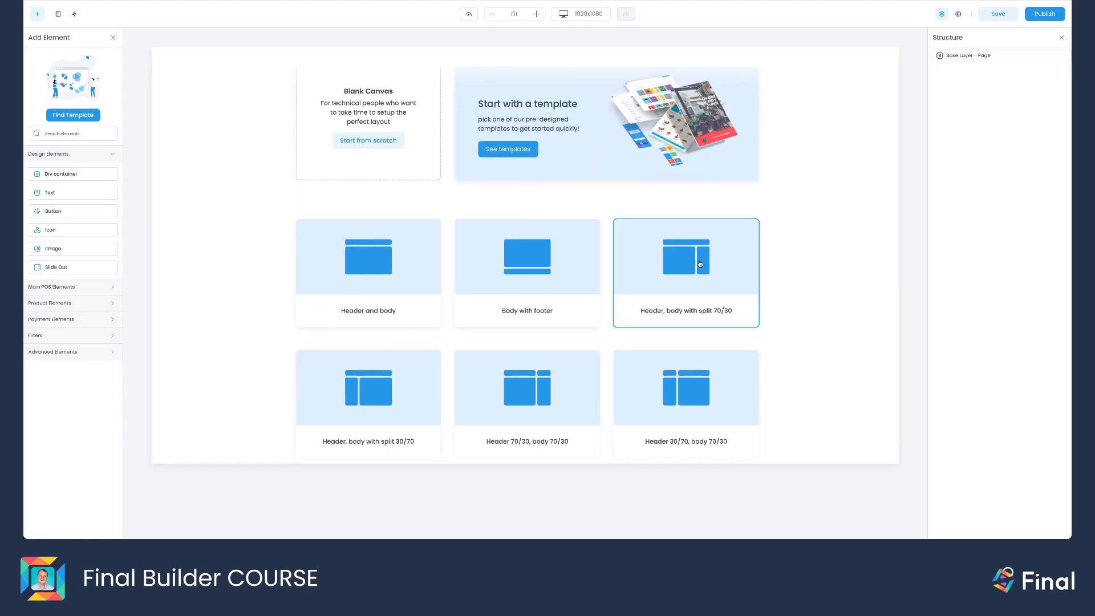
pyautogui.scroll(-1, 720, 333)
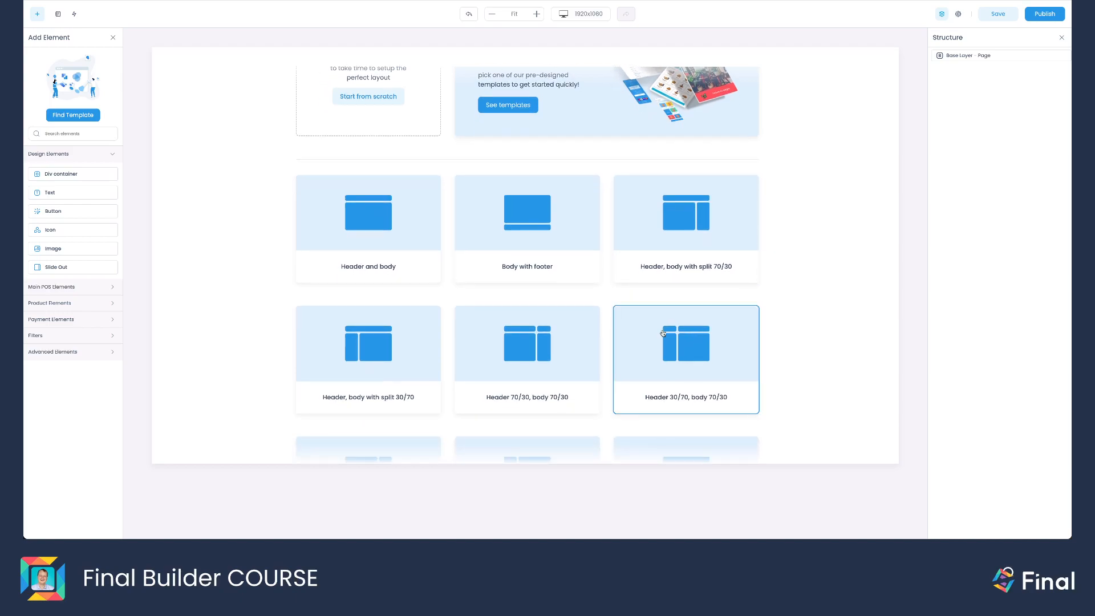
pyautogui.click(539, 350)
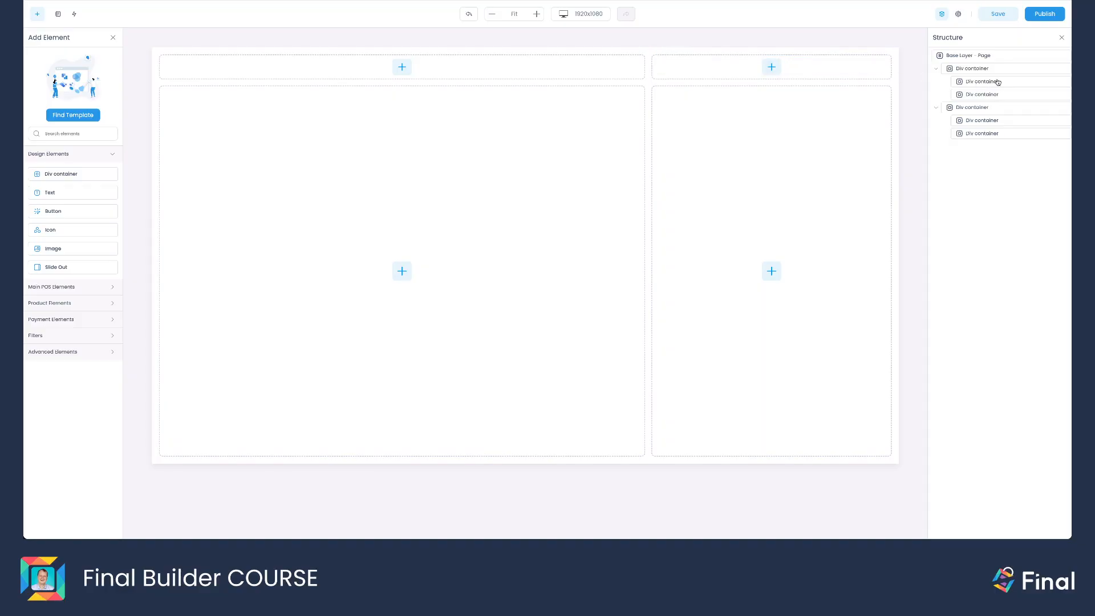
pyautogui.click(957, 70)
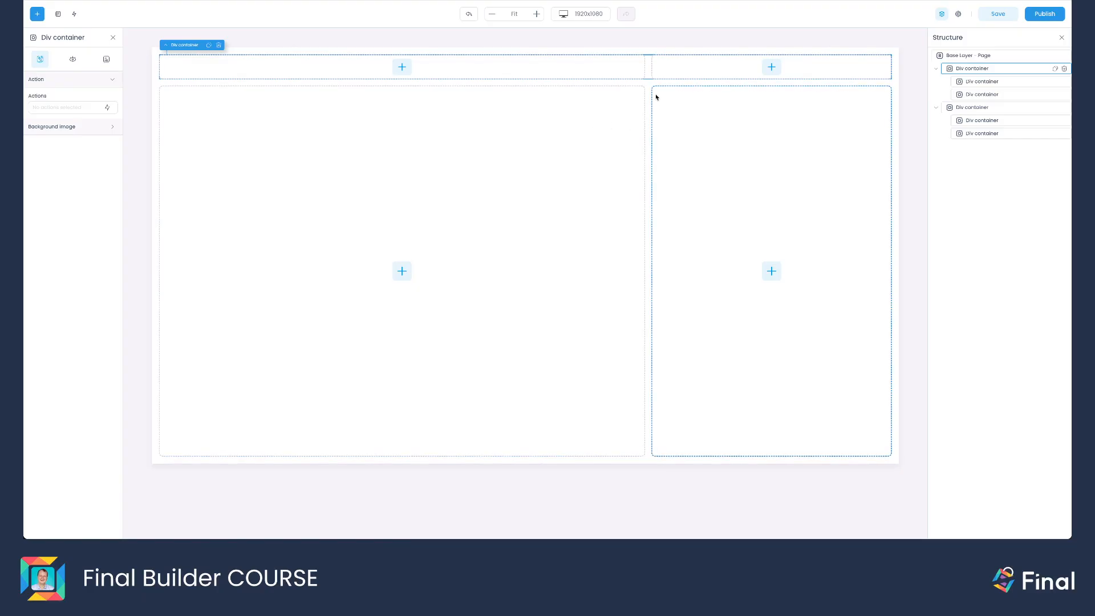
# - Switch the canvas size to the Final Combo device, 1280px by 800px, and select the narrow body container
pyautogui.click(599, 14)
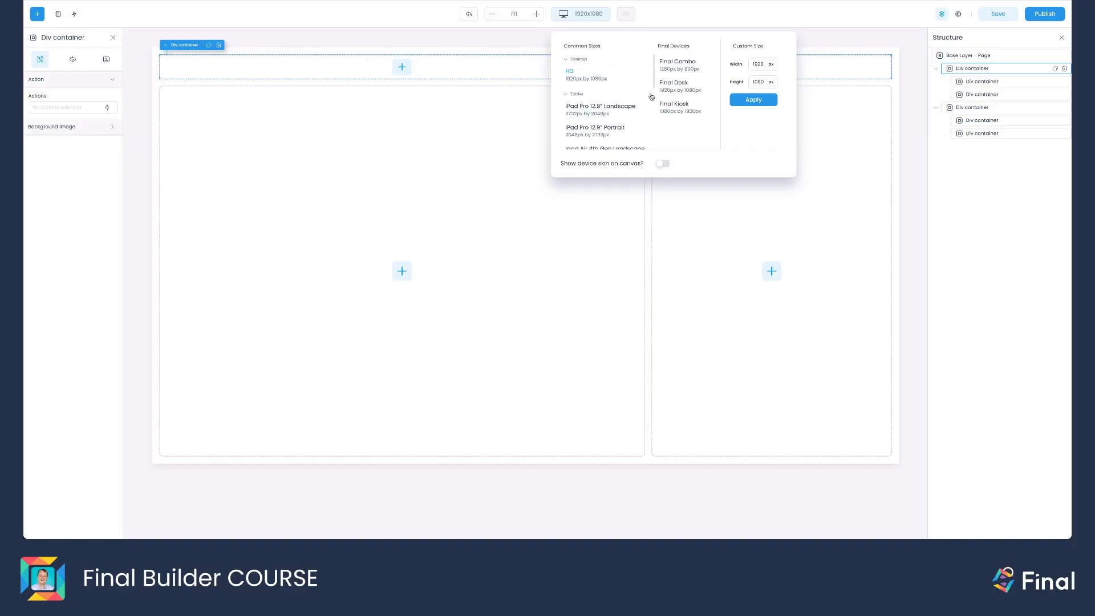
pyautogui.click(676, 67)
pyautogui.click(810, 242)
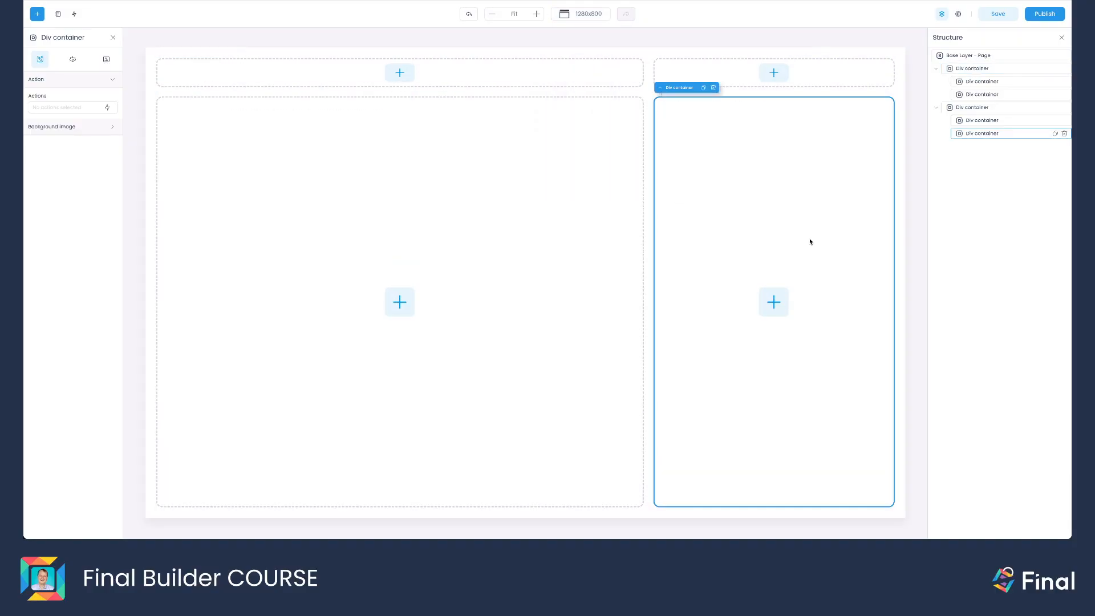
# - Set the canvas size back to the HD desktop size, 1920px by 1080px
pyautogui.click(580, 14)
pyautogui.click(579, 60)
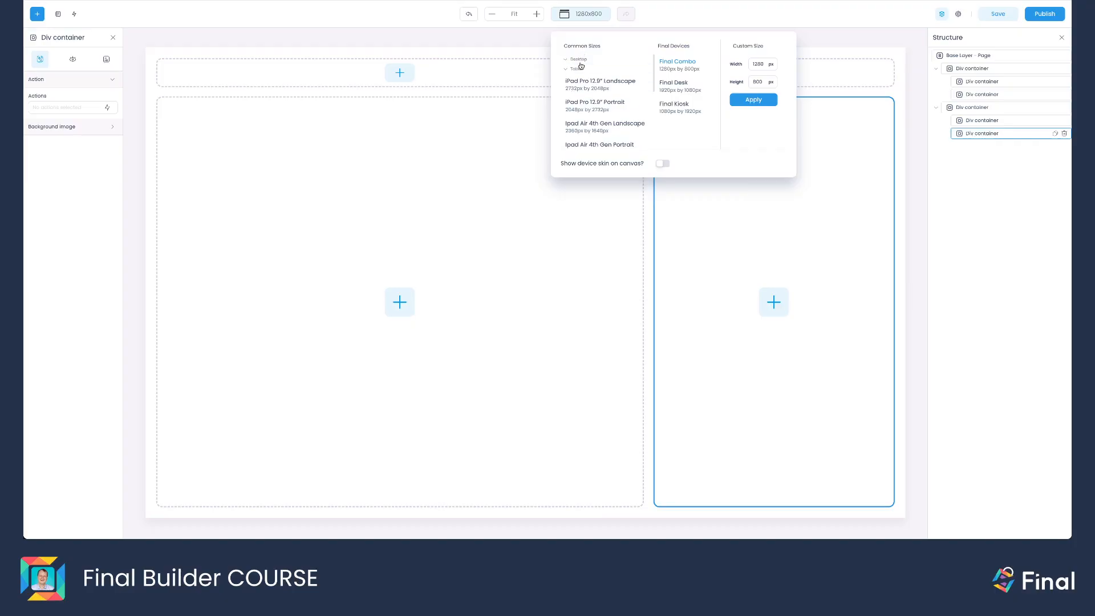
pyautogui.click(580, 62)
pyautogui.click(577, 73)
pyautogui.click(839, 86)
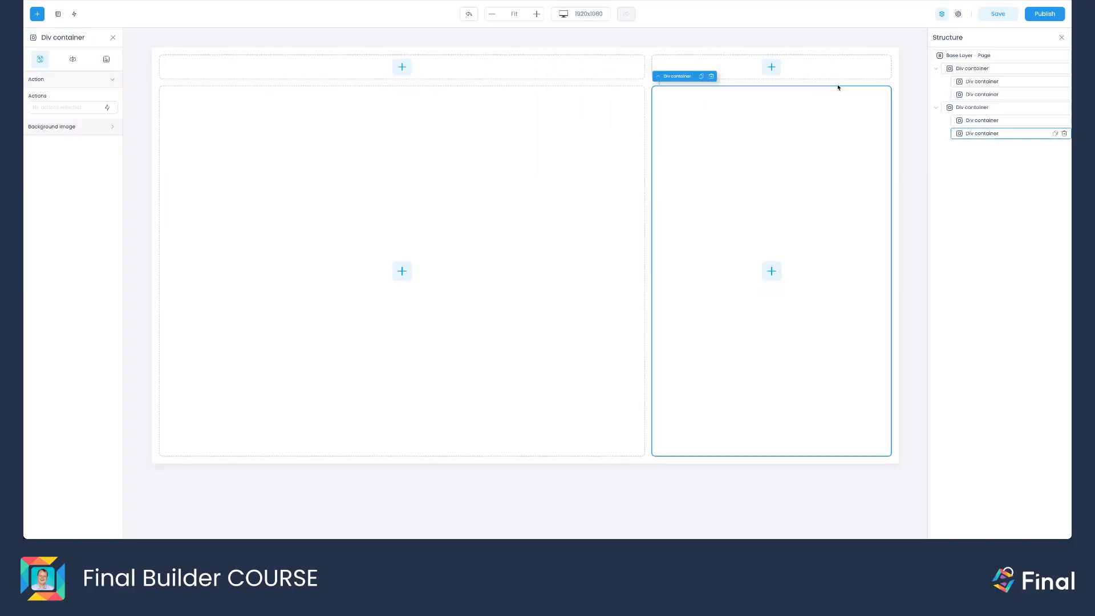
# - Delete the header row and body row containers of the 70/30 layout from the structure
pyautogui.click(971, 69)
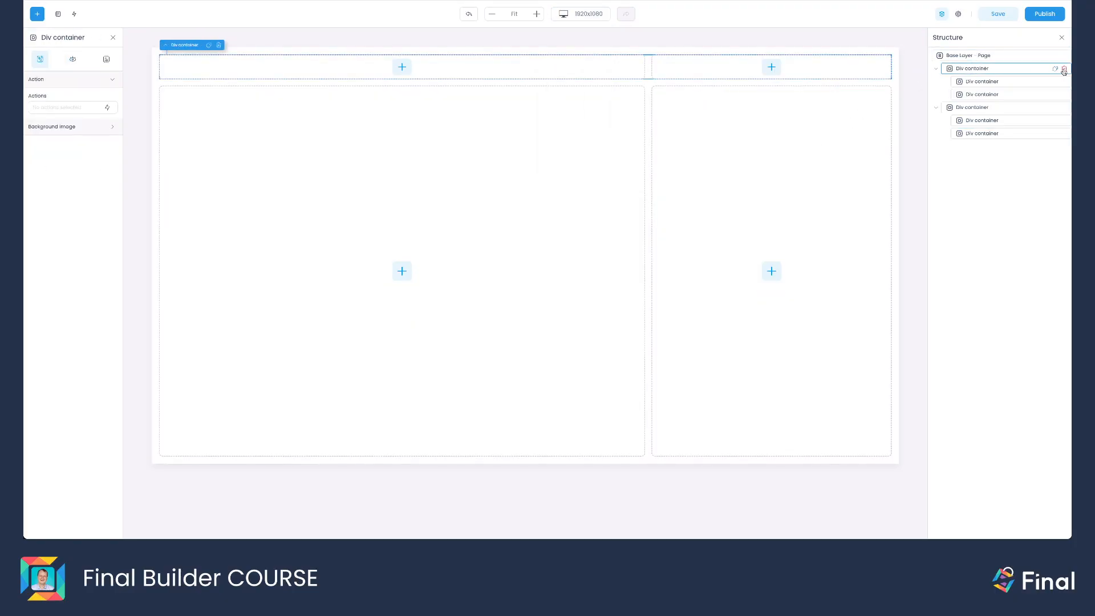
pyautogui.click(1064, 72)
pyautogui.click(1064, 71)
pyautogui.click(1064, 72)
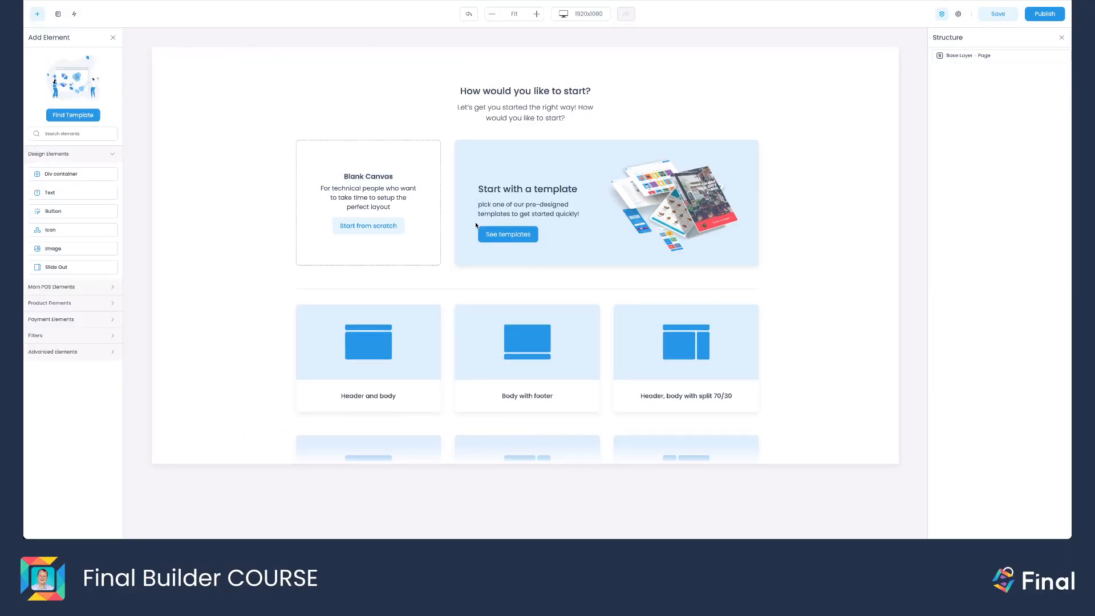
# - Start the page with the Header and body layout and add a Text element to its body container
pyautogui.scroll(-1, 475, 225)
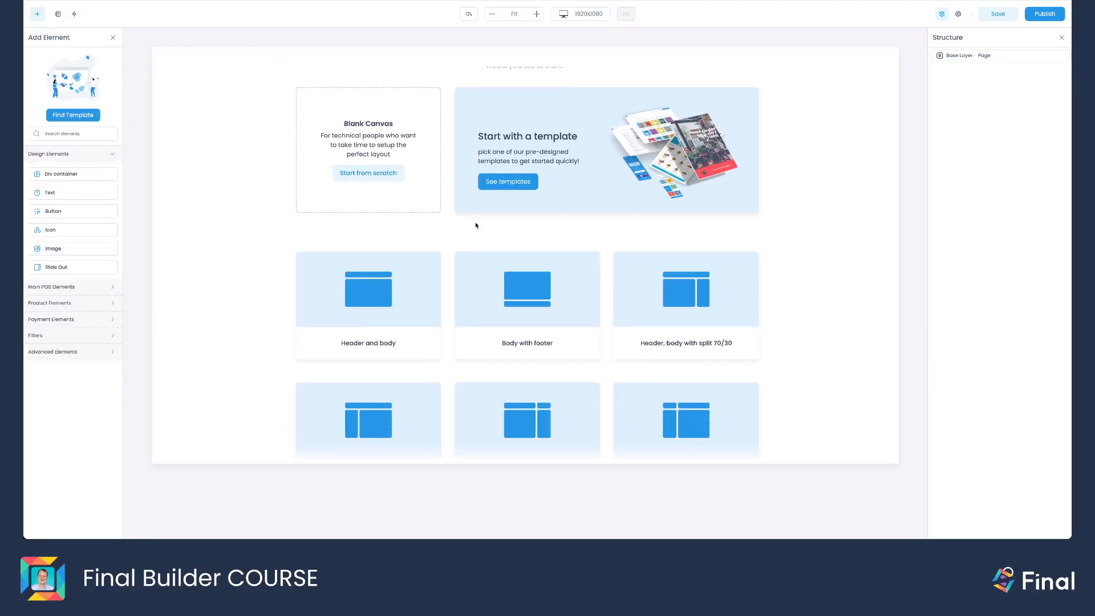
pyautogui.click(371, 296)
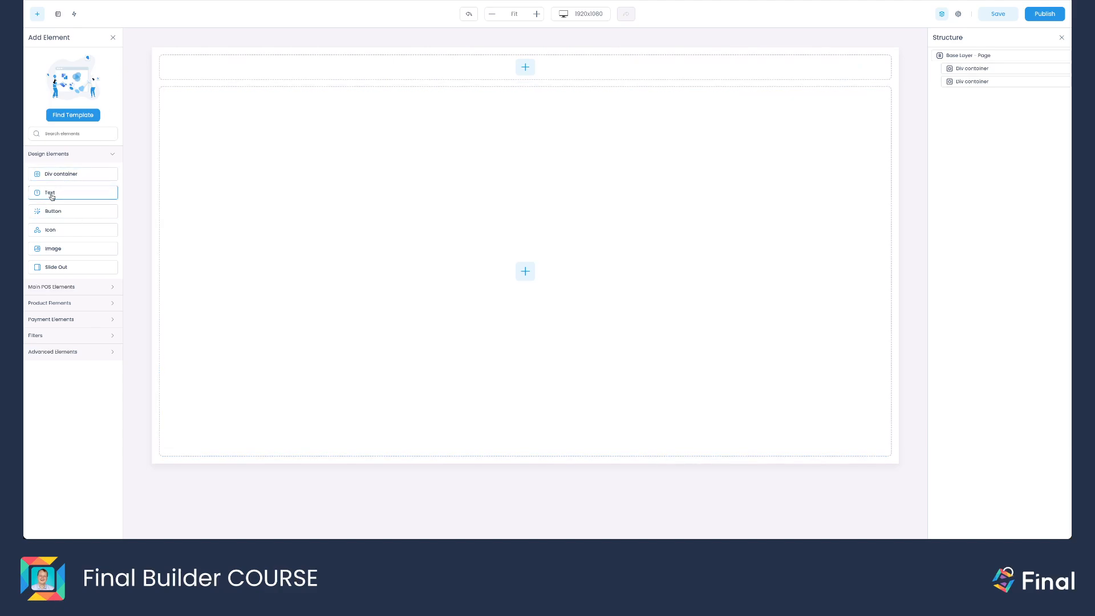
pyautogui.click(69, 286)
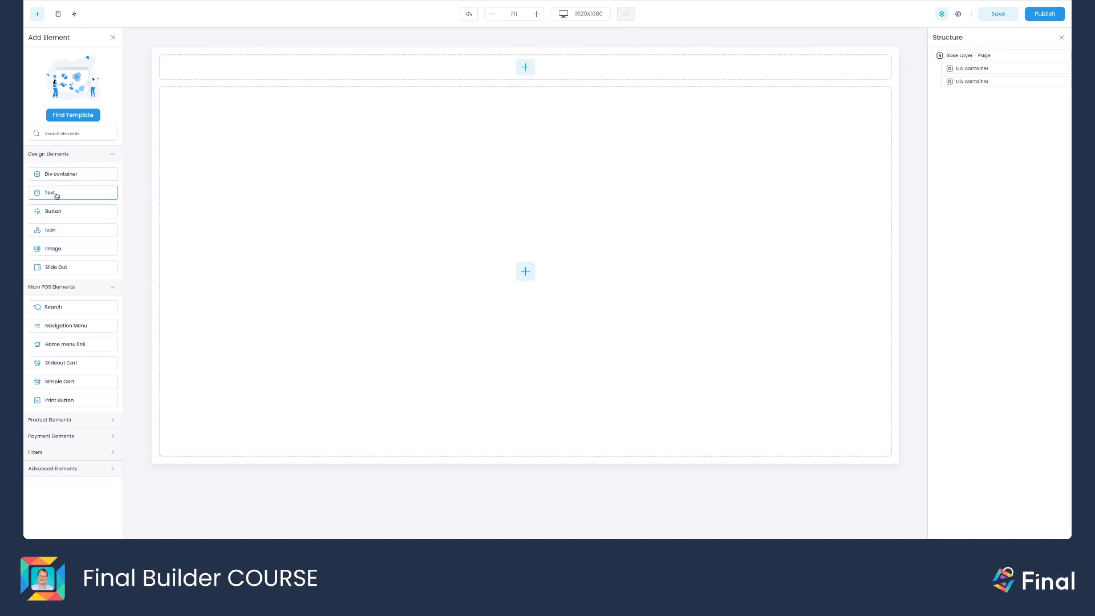
pyautogui.moveTo(50, 192); pyautogui.dragTo(480, 235)
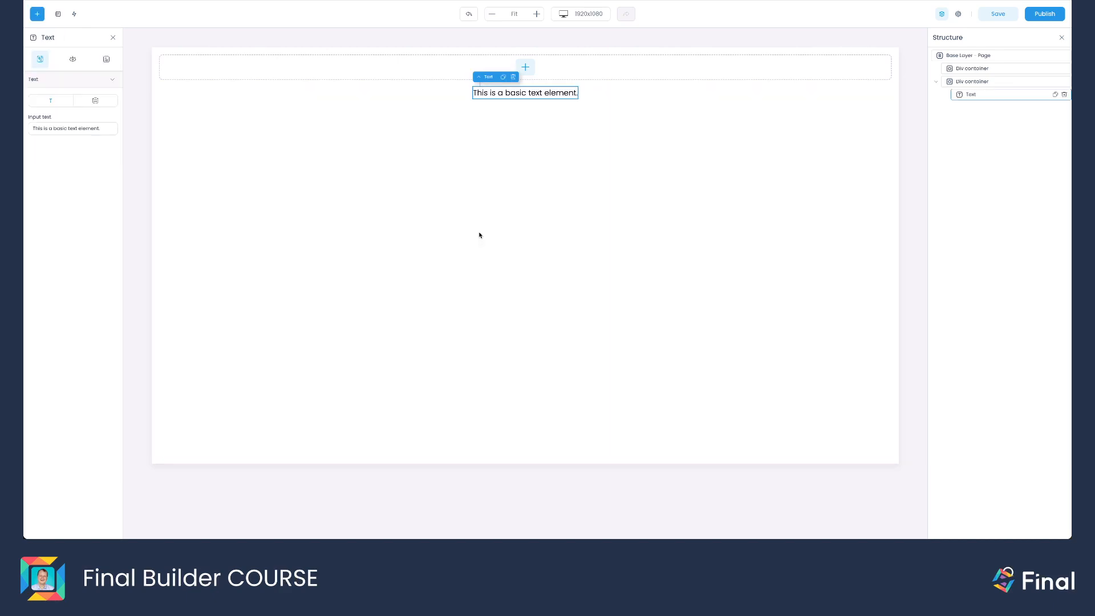
# - Set the body container's vertical alignment to Center and deselect it
pyautogui.click(458, 194)
pyautogui.click(73, 60)
pyautogui.click(63, 169)
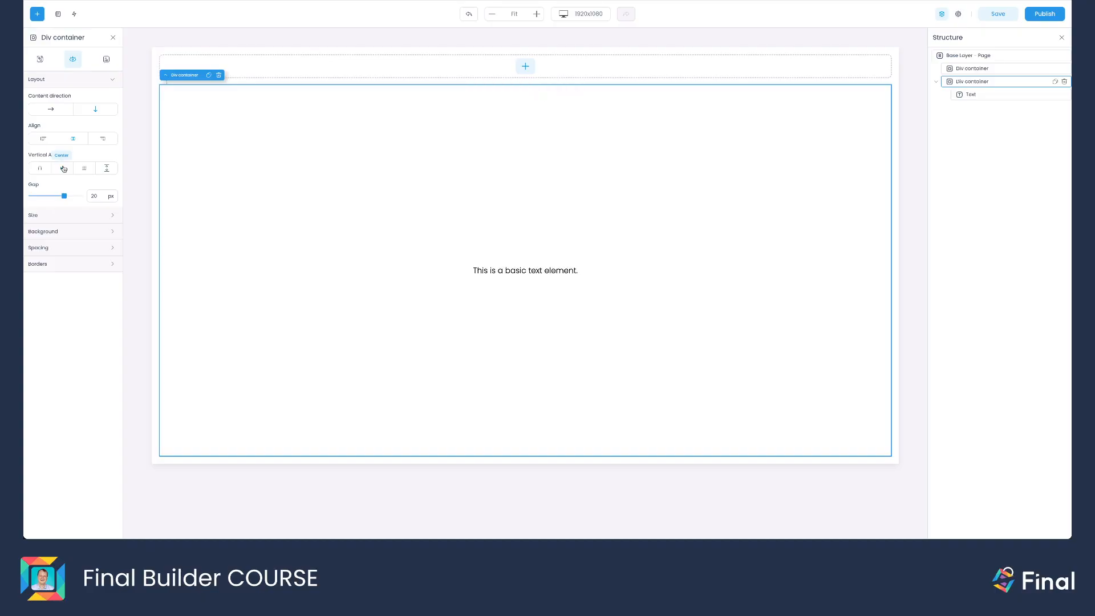
pyautogui.click(144, 135)
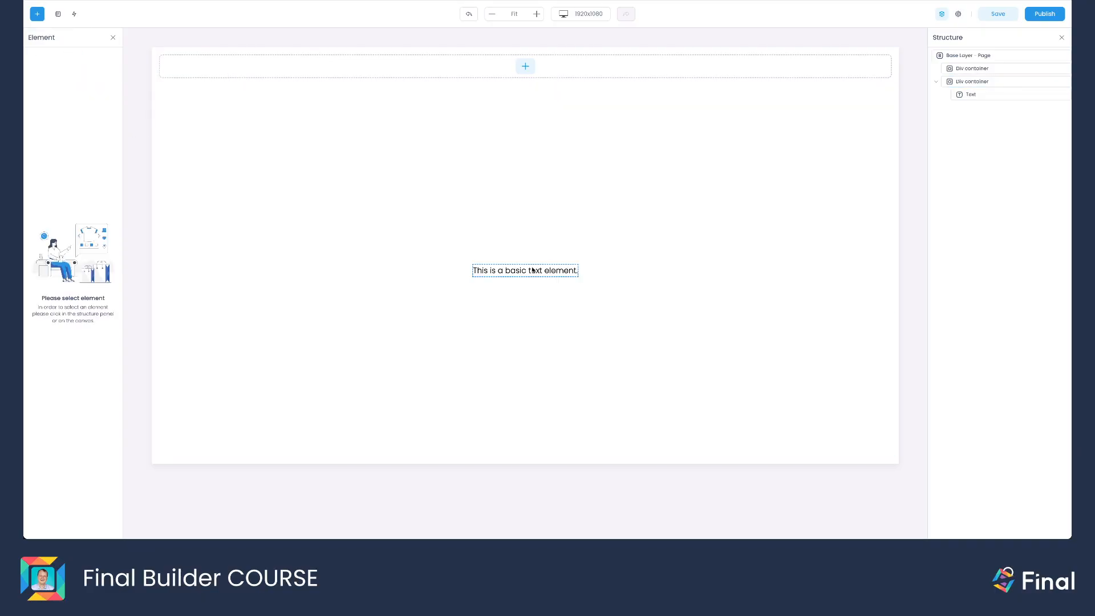
# - Move the Text element into the header container and back into the body container, leaving the text selected
pyautogui.click(512, 275)
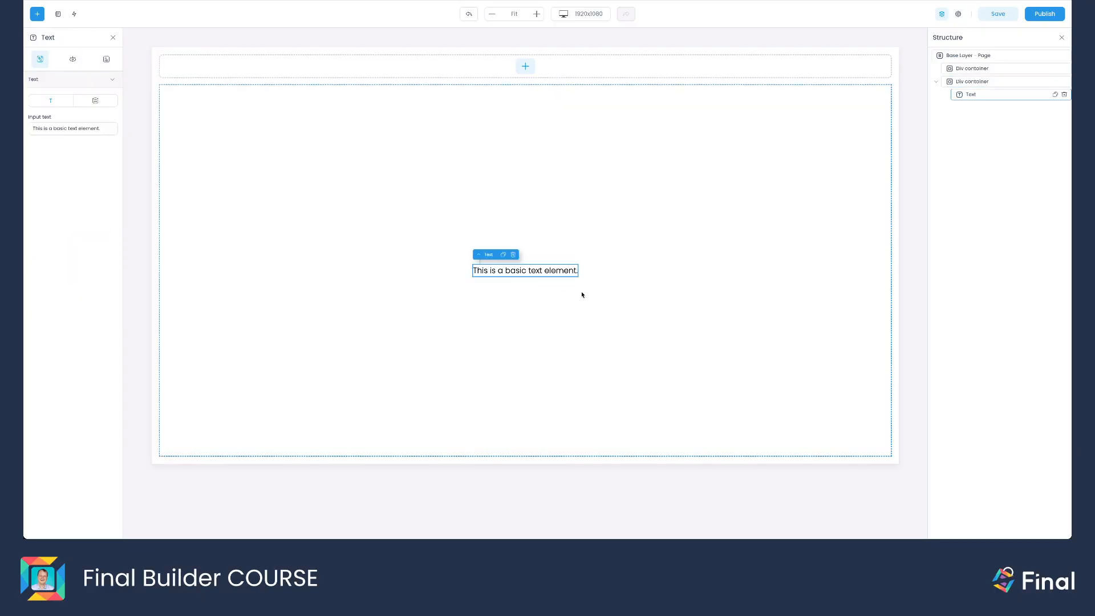
pyautogui.click(507, 295)
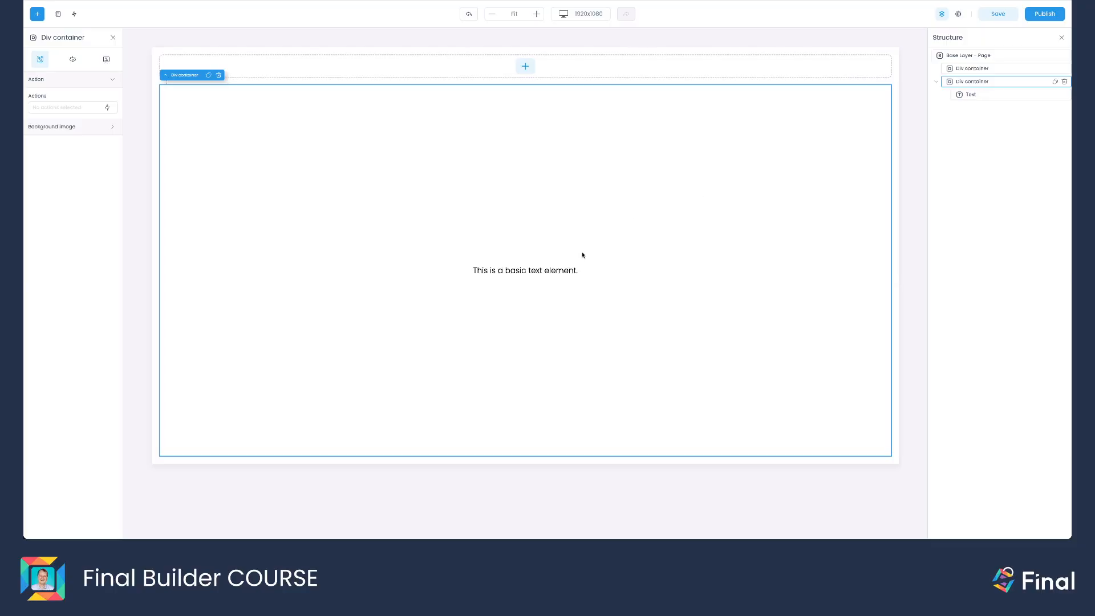
pyautogui.moveTo(573, 273); pyautogui.dragTo(547, 77)
pyautogui.moveTo(470, 74); pyautogui.dragTo(594, 301)
pyautogui.click(549, 271)
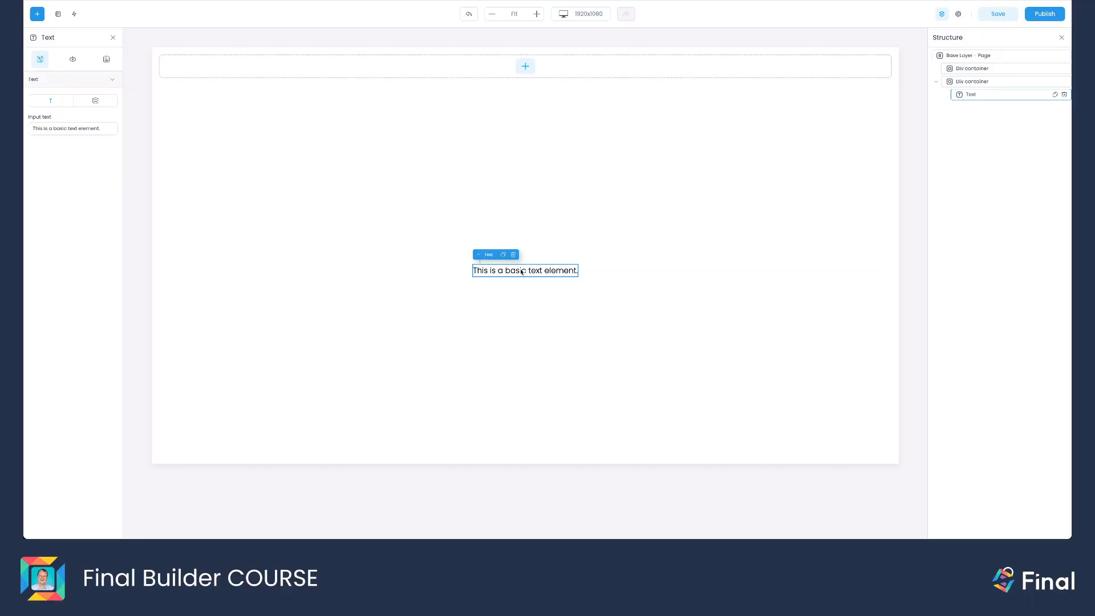
pyautogui.click(534, 327)
pyautogui.click(128, 186)
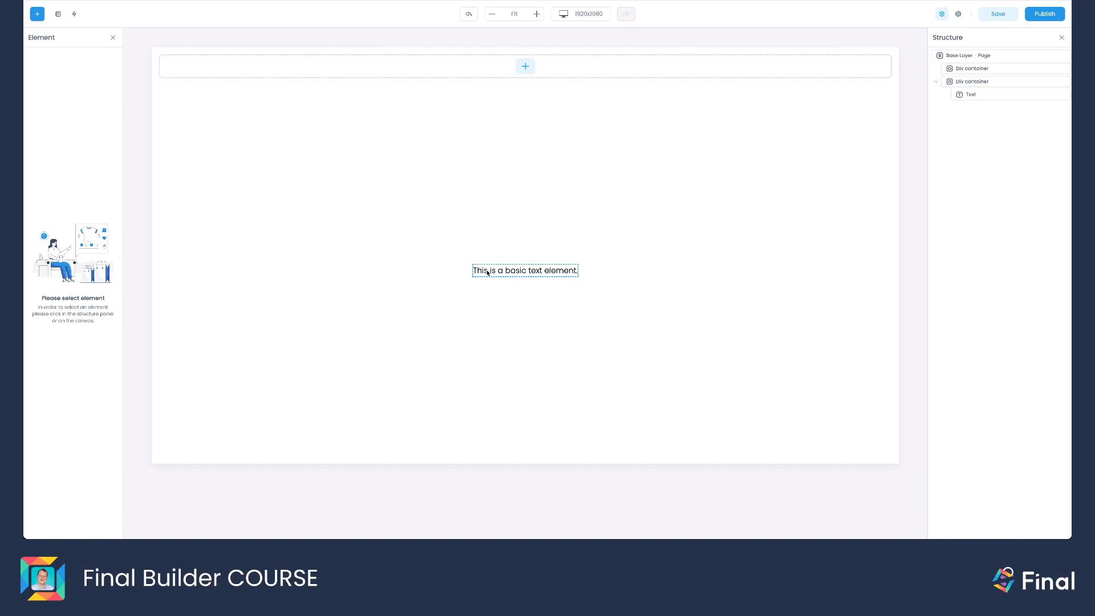
pyautogui.click(521, 275)
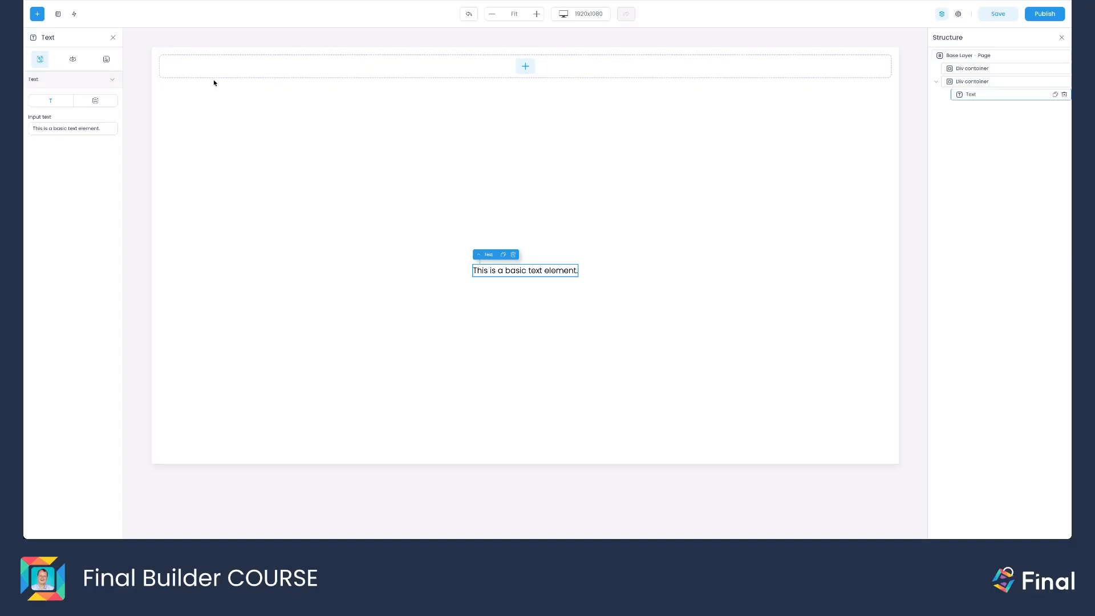
pyautogui.click(480, 254)
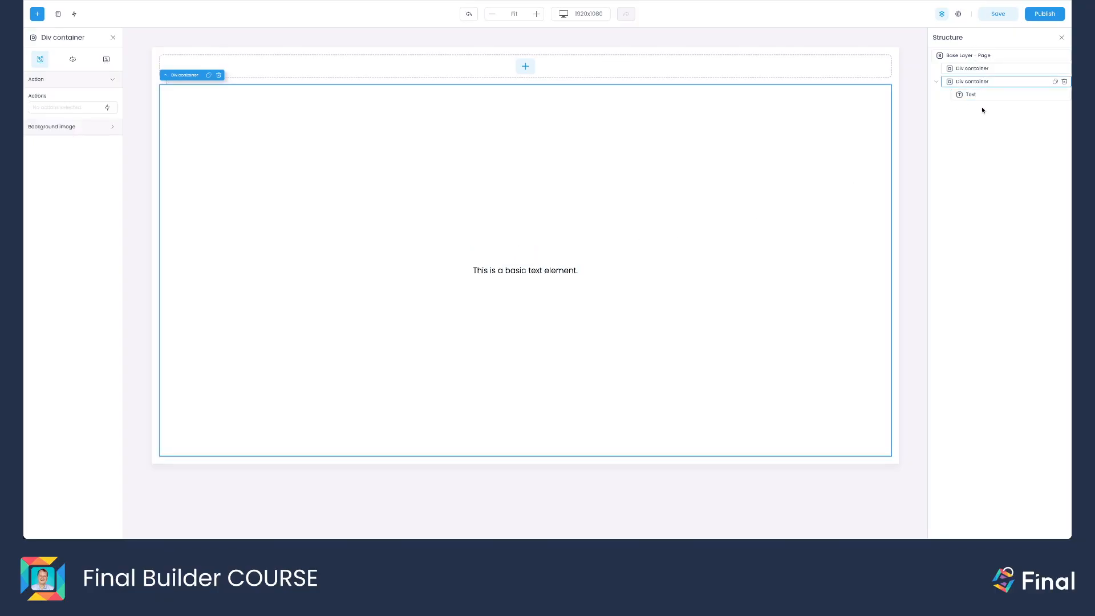
# - Replace the Text element's input text with "Basic", adding some filler characters after it and removing them again
pyautogui.click(541, 274)
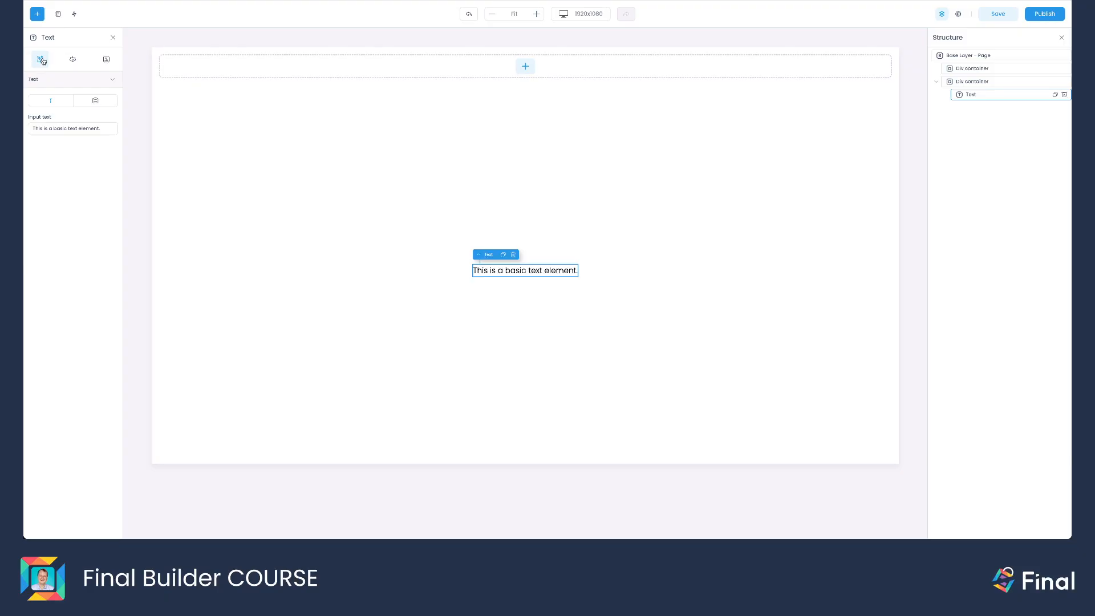
pyautogui.moveTo(101, 128); pyautogui.dragTo(33, 128)
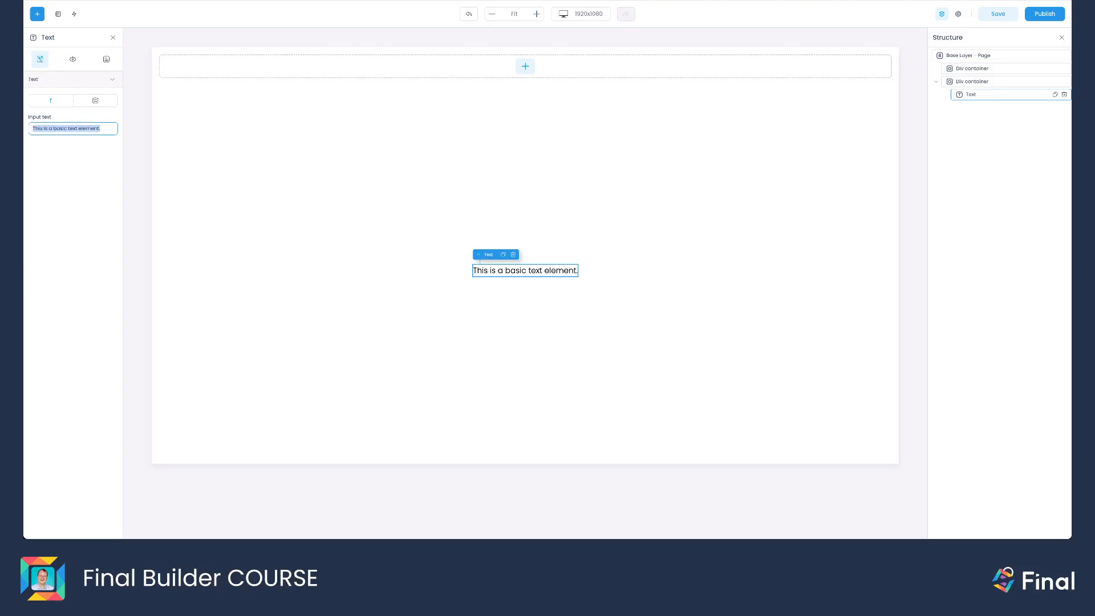
pyautogui.write('Basic')
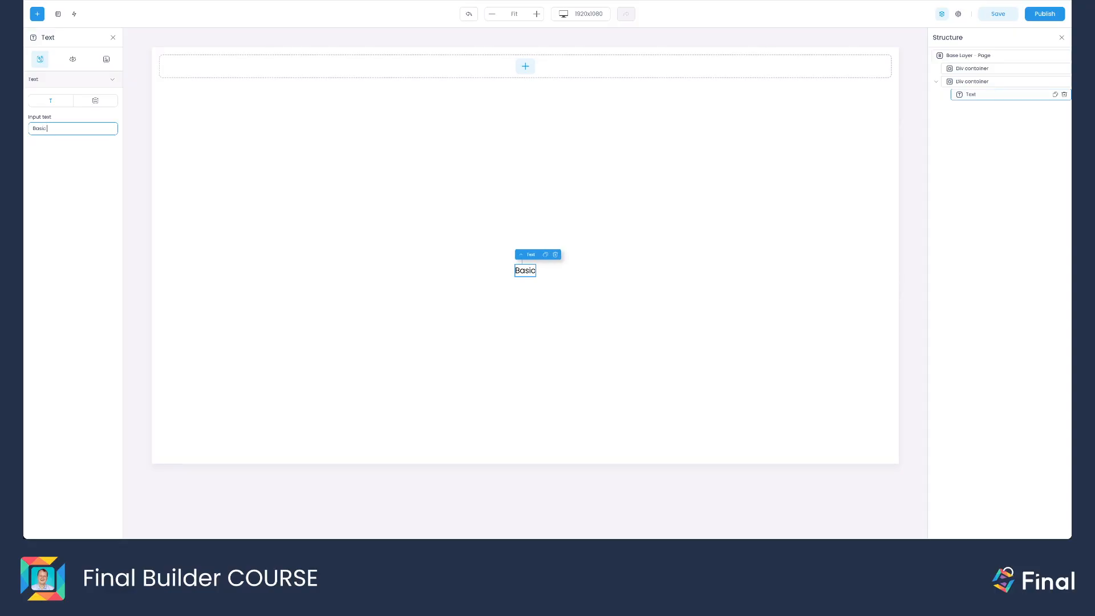
pyautogui.write(' sadasdas')
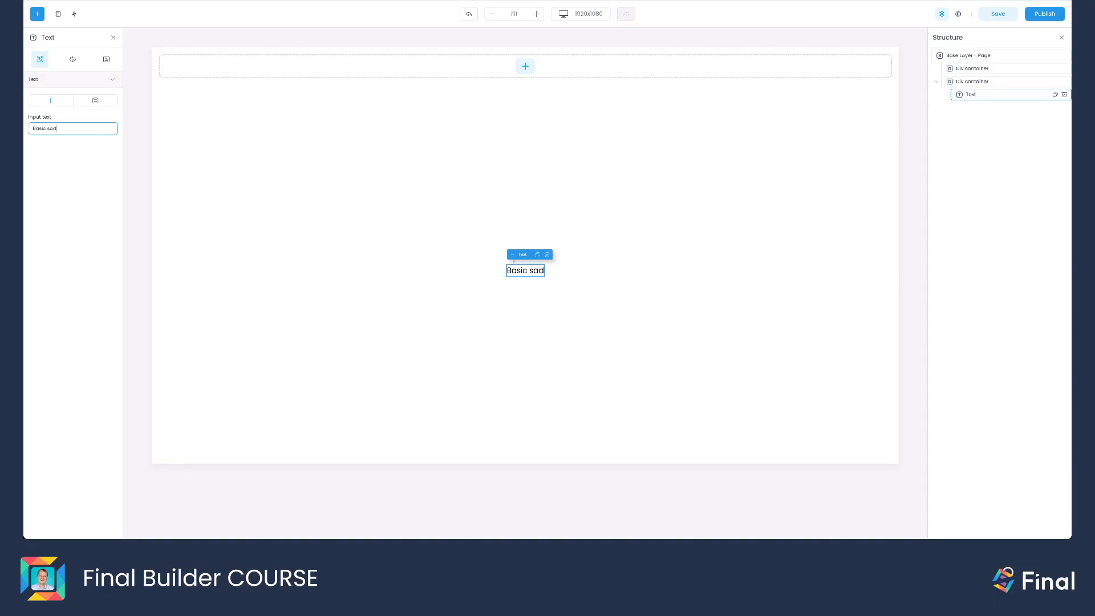
pyautogui.press('BackSpace')
pyautogui.press('BackSpace')
pyautogui.press('BackSpace')
pyautogui.press('BackSpace')
pyautogui.press('BackSpace')
pyautogui.press('BackSpace')
pyautogui.press('BackSpace')
pyautogui.press('BackSpace')
pyautogui.press('BackSpace')
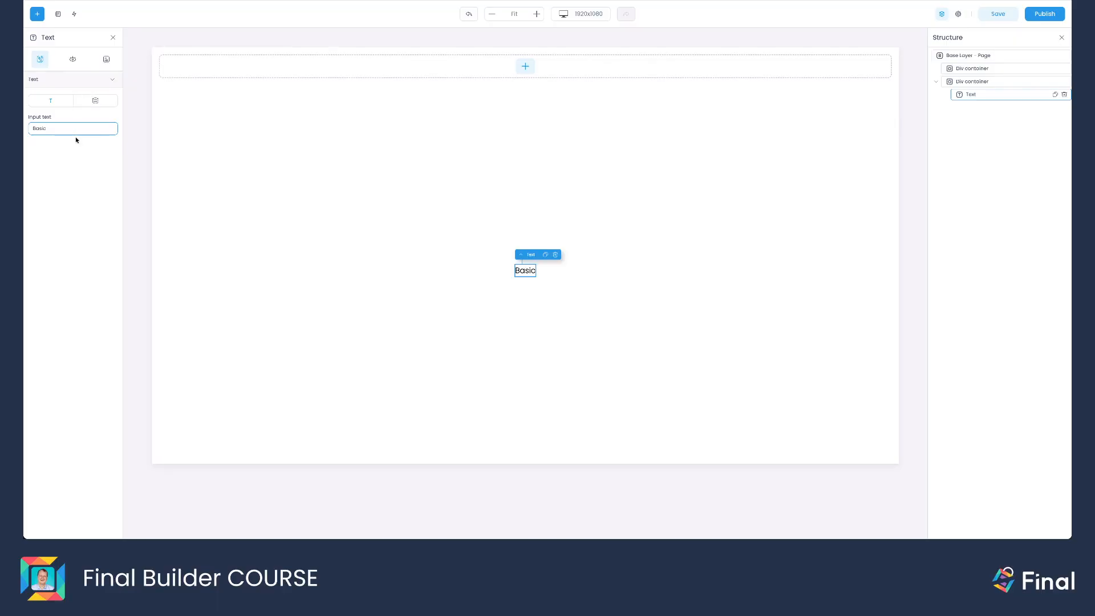
# - Set the Text element's input text to "This is a basic text element"
pyautogui.doubleClick(41, 128)
pyautogui.write('This is a bacis')
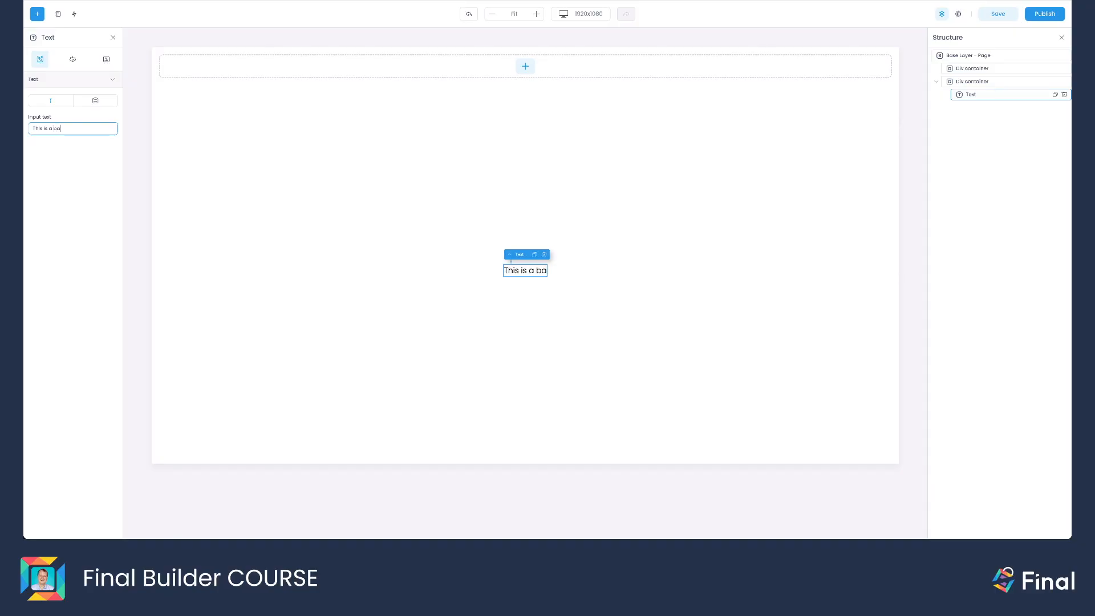
pyautogui.press('BackSpace')
pyautogui.press('BackSpace')
pyautogui.press('BackSpace')
pyautogui.write('sic')
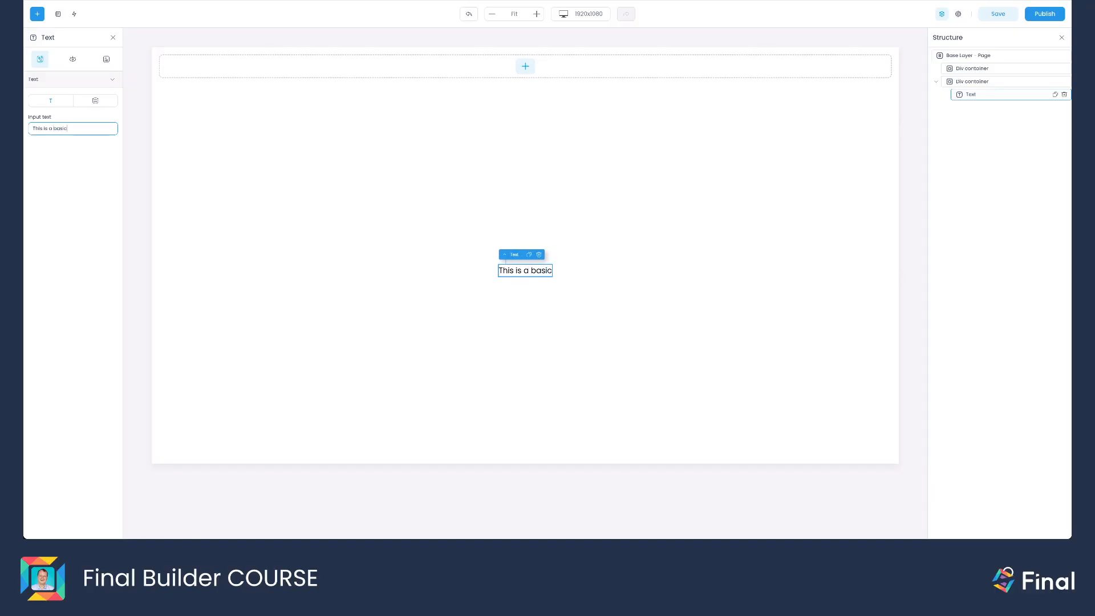
pyautogui.write(' text element')
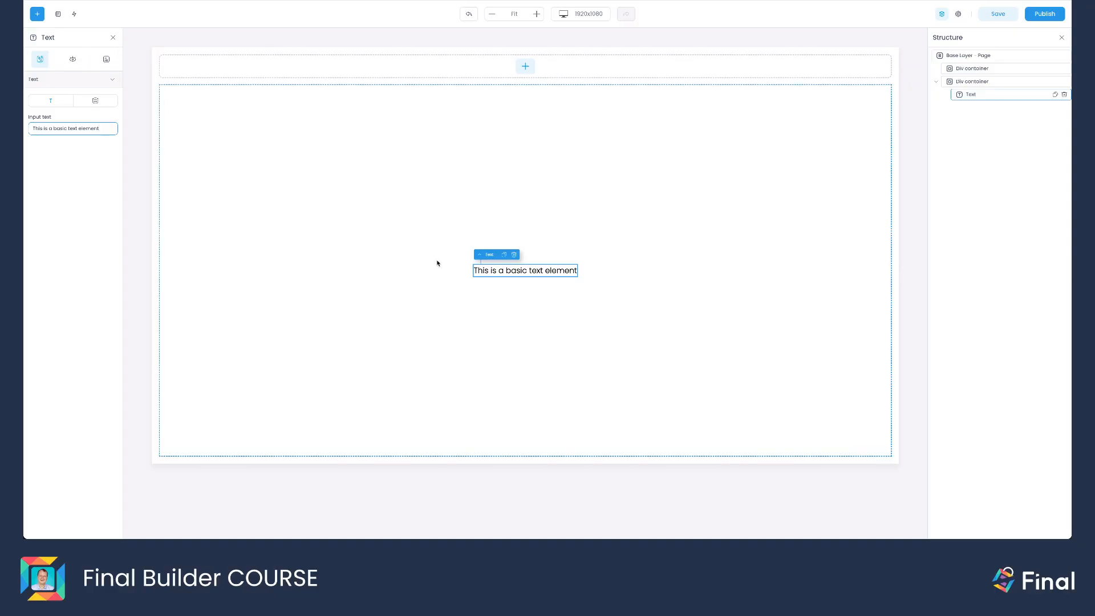
# - Set the Text element's typography color to a dark violet-blue
pyautogui.click(73, 59)
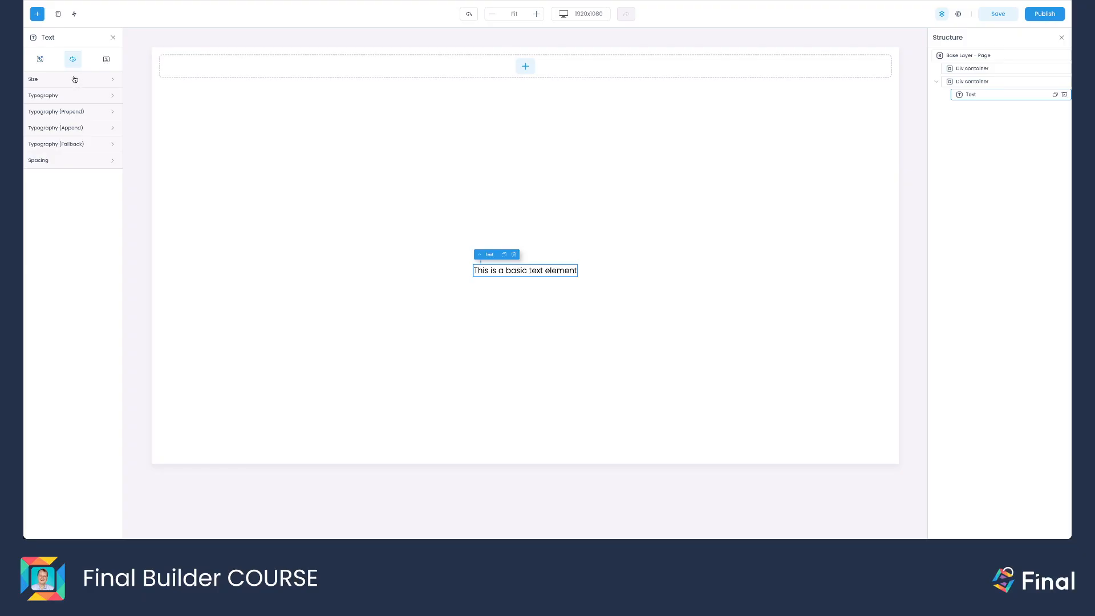
pyautogui.click(74, 79)
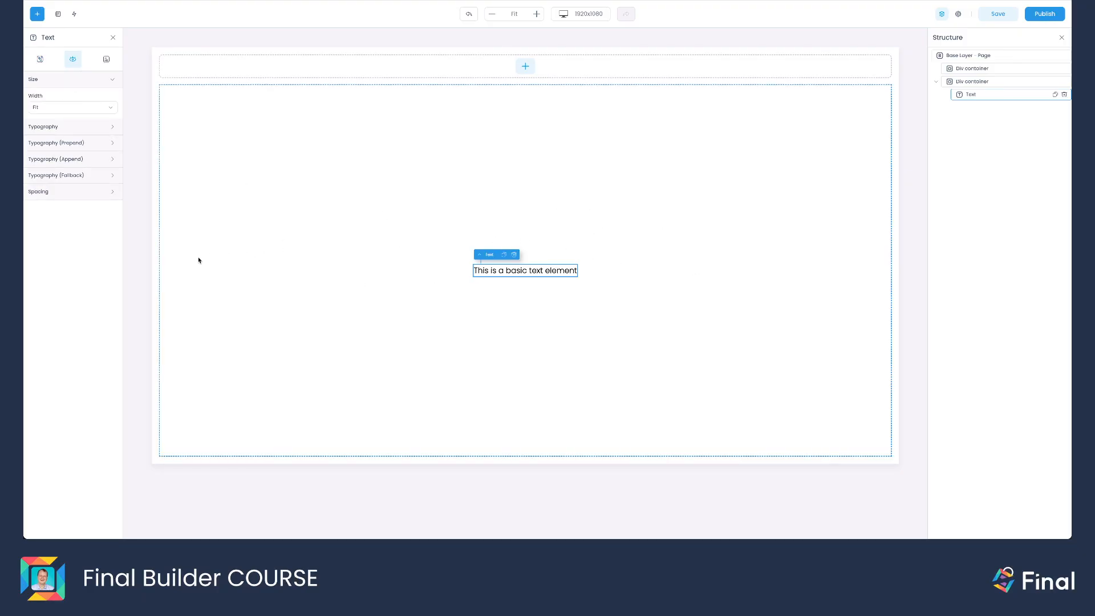
pyautogui.click(75, 127)
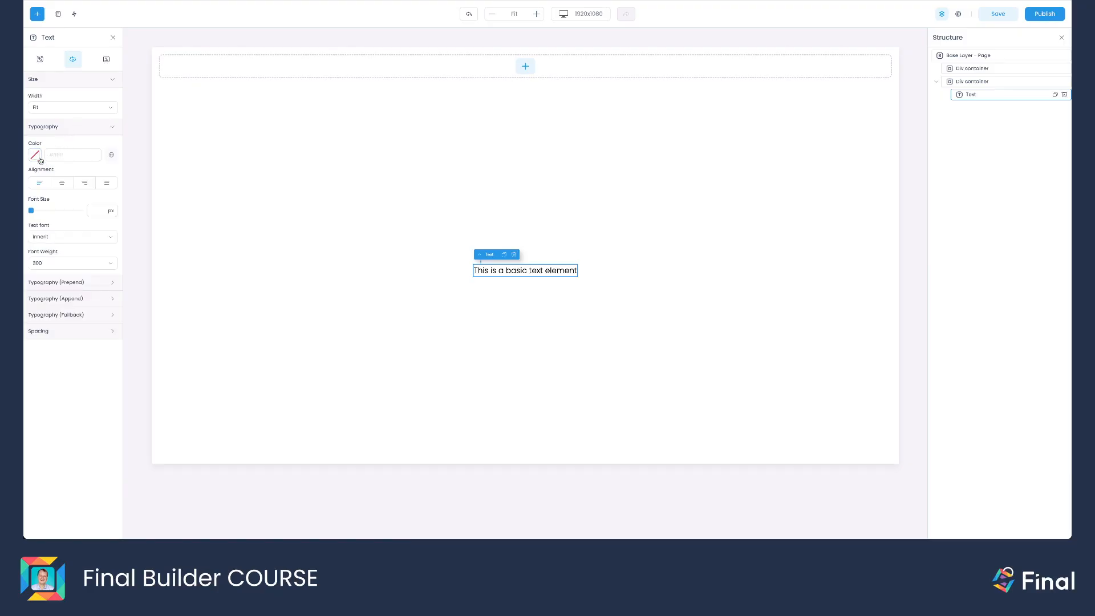
pyautogui.click(35, 155)
pyautogui.click(114, 181)
pyautogui.moveTo(114, 181)
pyautogui.mouseDown()
pyautogui.moveTo(105, 213)
pyautogui.moveTo(122, 180)
pyautogui.mouseUp()
pyautogui.moveTo(73, 246); pyautogui.dragTo(89, 245)
pyautogui.moveTo(123, 180); pyautogui.dragTo(121, 179)
pyautogui.click(86, 142)
# - Set the Text element's font size to 32 px and its font weight to 500
pyautogui.moveTo(31, 211); pyautogui.dragTo(63, 211)
pyautogui.click(51, 267)
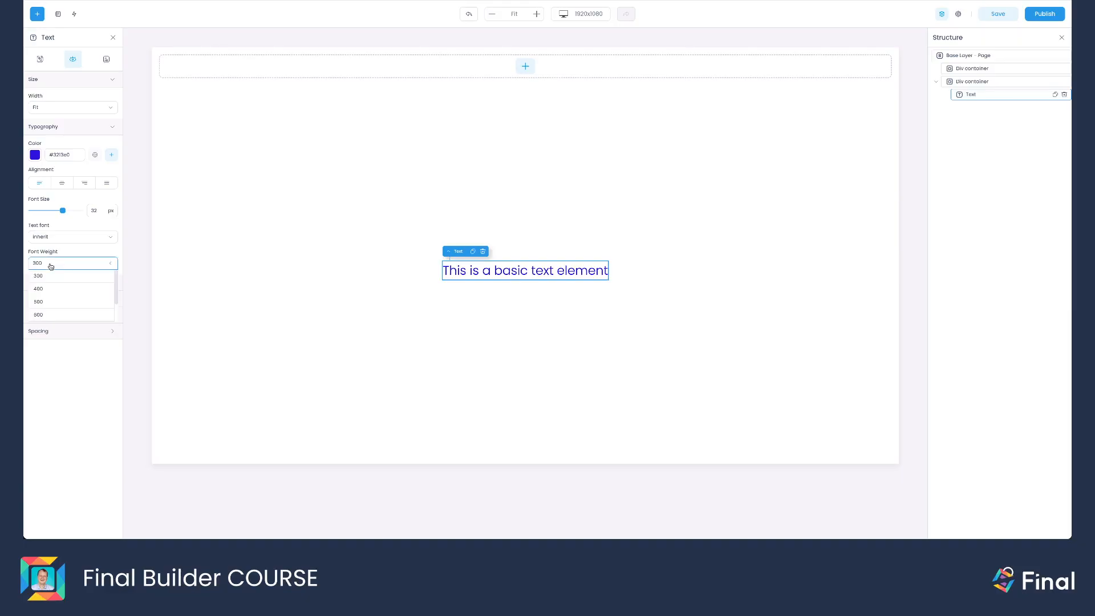
pyautogui.click(54, 303)
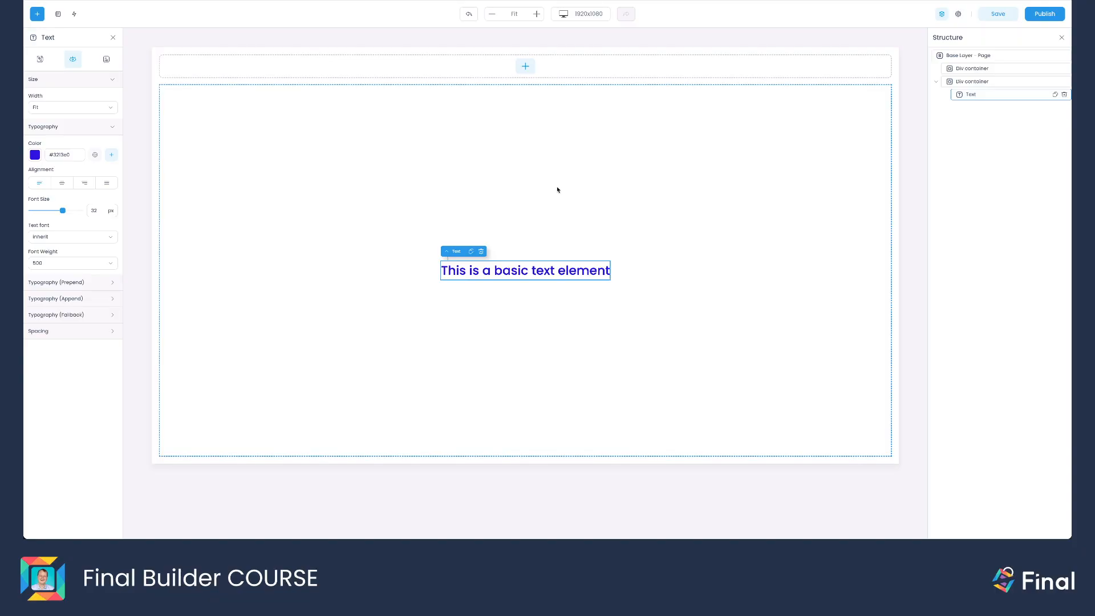
# - Try a top margin of 500 px on the Text element, clear the value and select the body container
pyautogui.click(68, 332)
pyautogui.click(70, 359)
pyautogui.write('500')
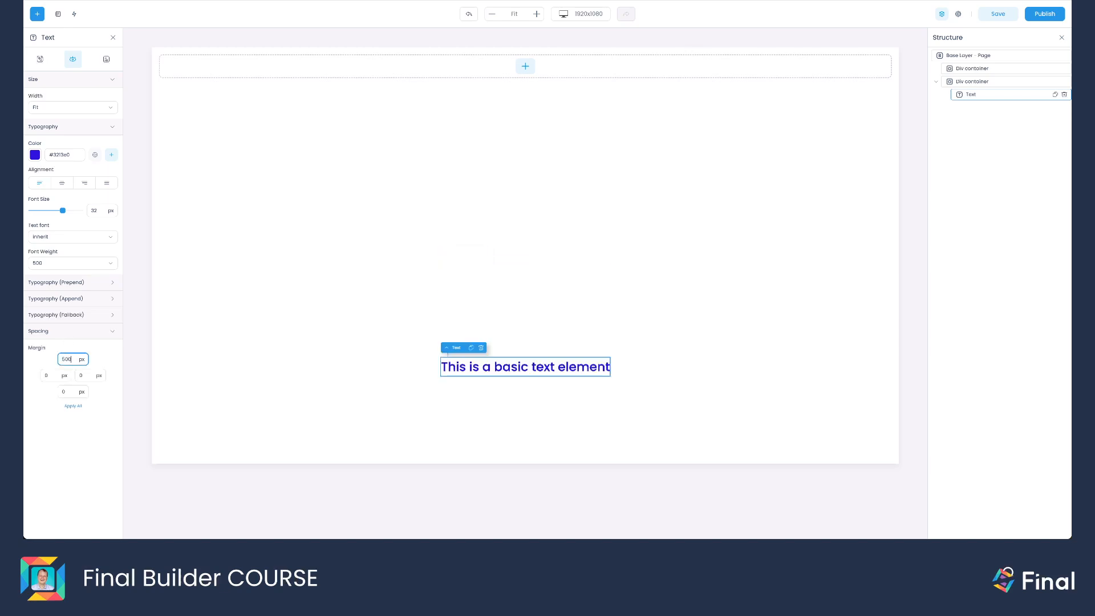
pyautogui.press('BackSpace')
pyautogui.press('BackSpace')
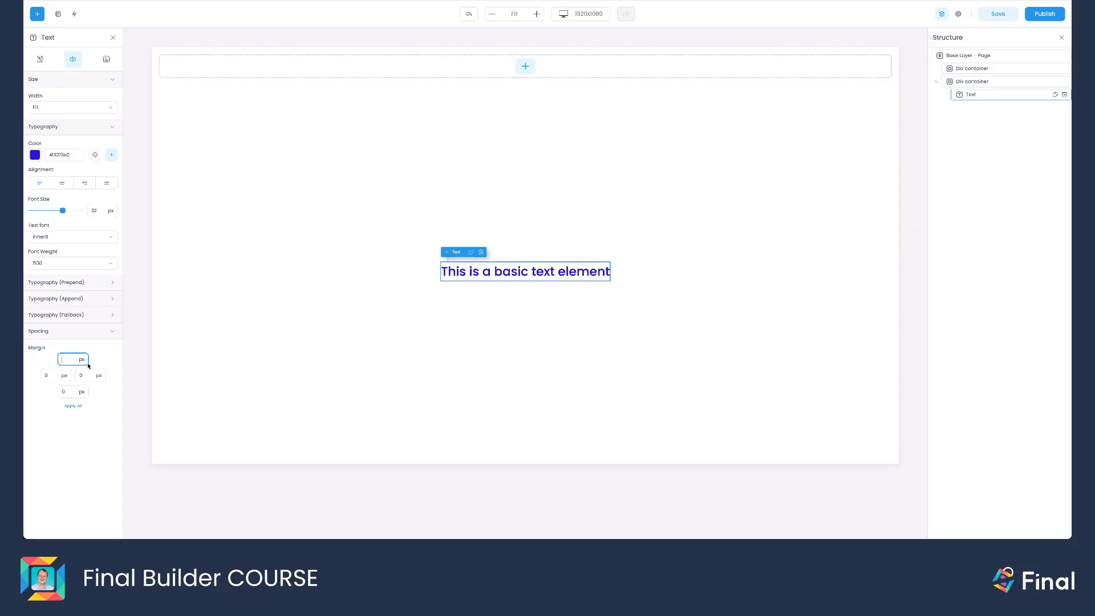
pyautogui.click(343, 251)
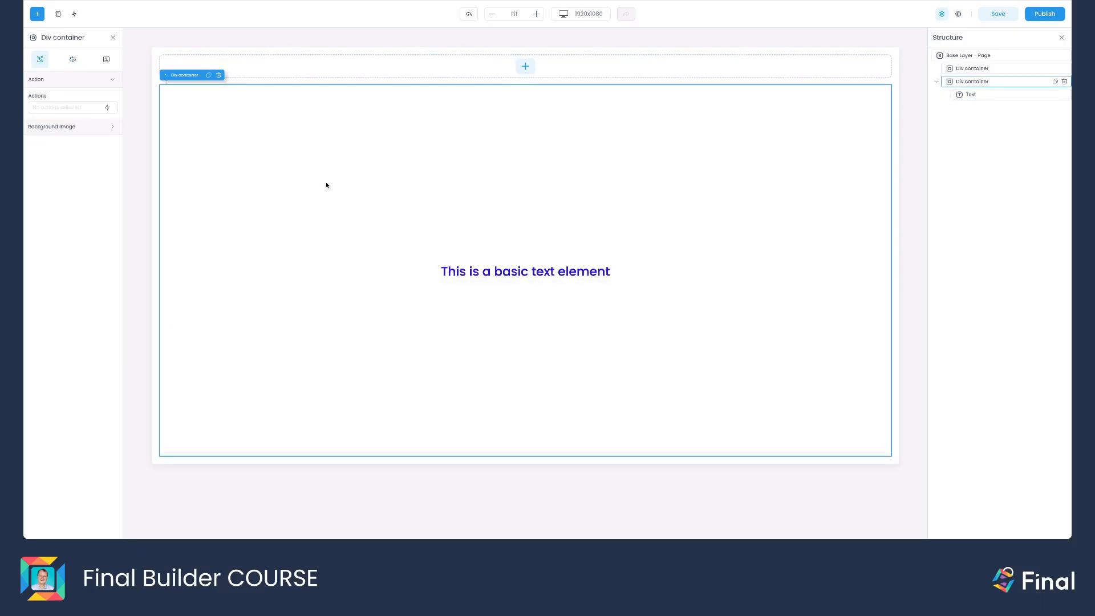
# - Reselect the Text element from the structure and review its advanced settings, including custom styling, advanced text data and conditions
pyautogui.click(963, 96)
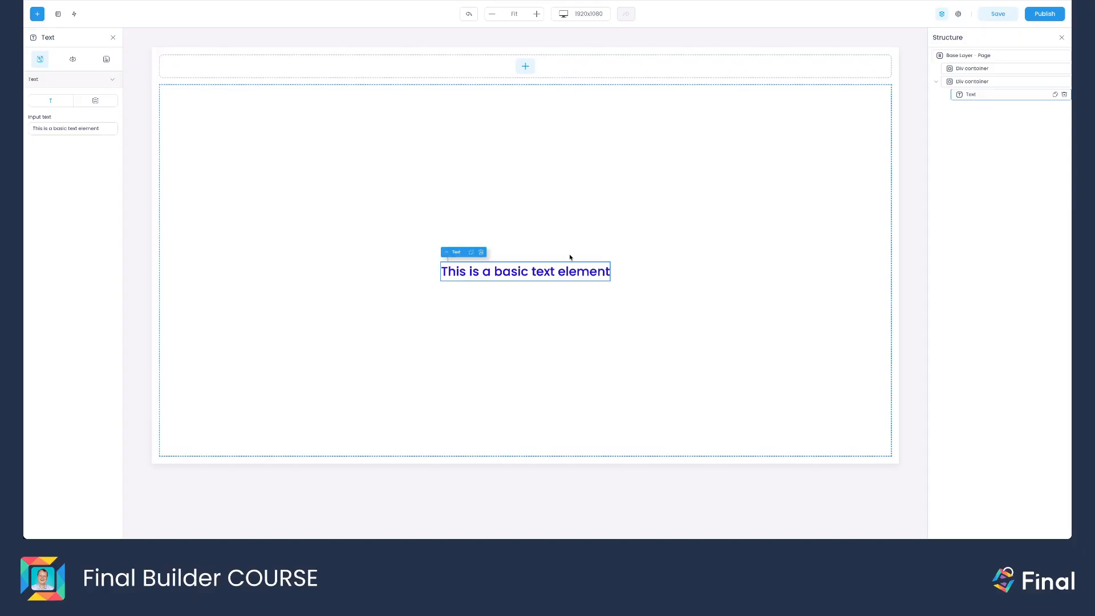
pyautogui.click(969, 86)
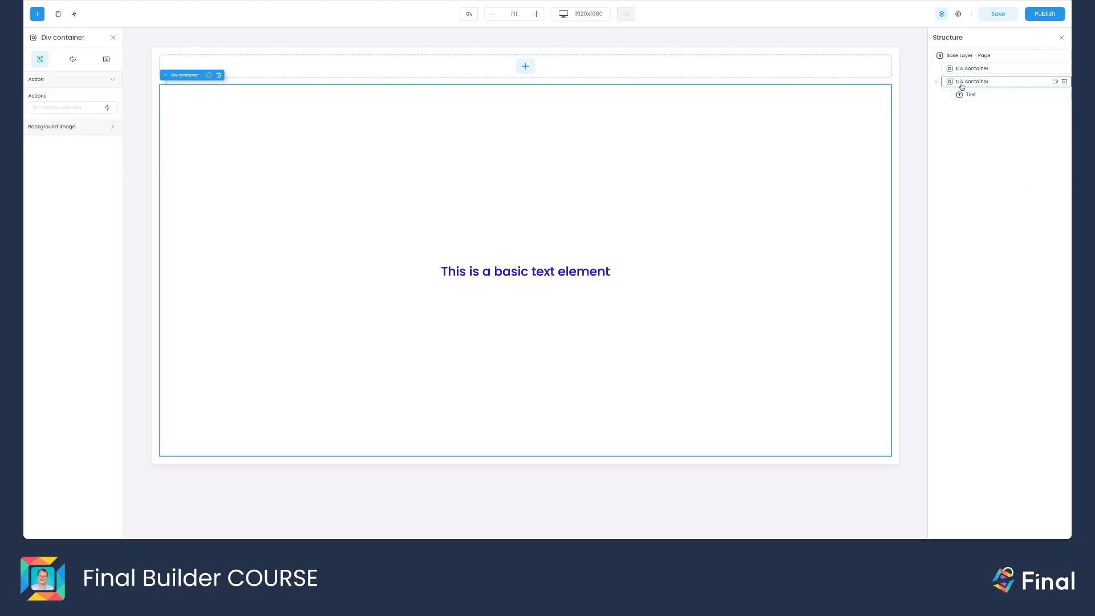
pyautogui.click(981, 95)
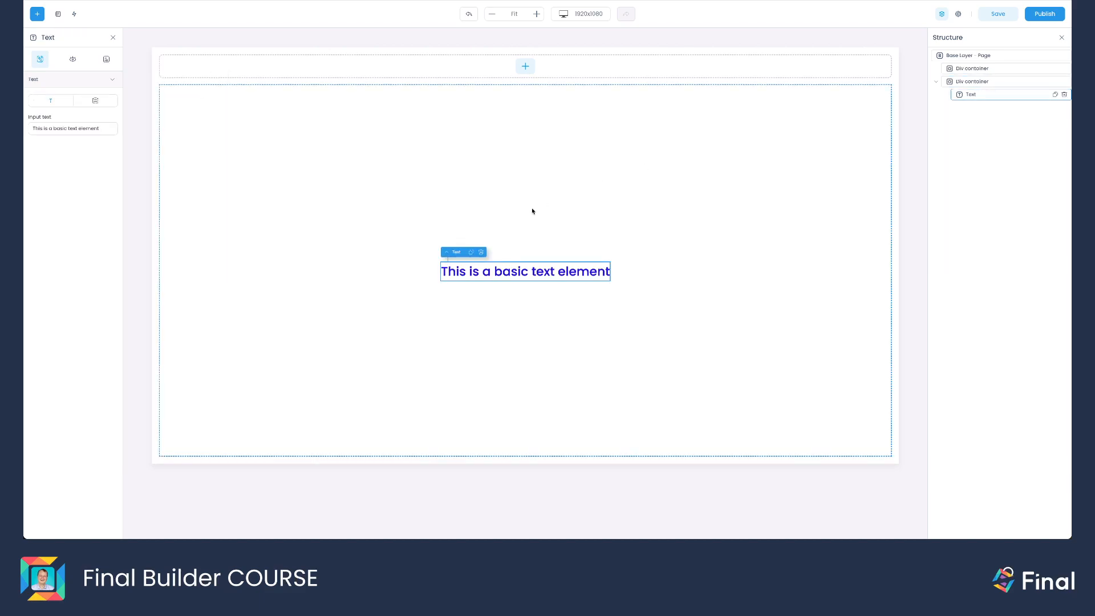
pyautogui.click(78, 64)
pyautogui.click(105, 66)
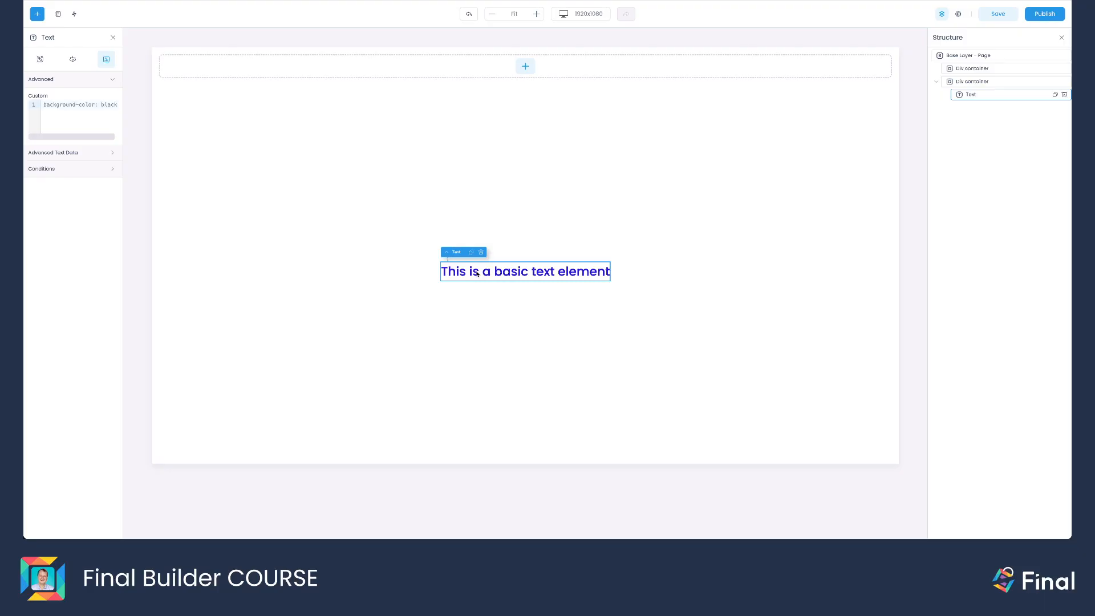
pyautogui.click(63, 153)
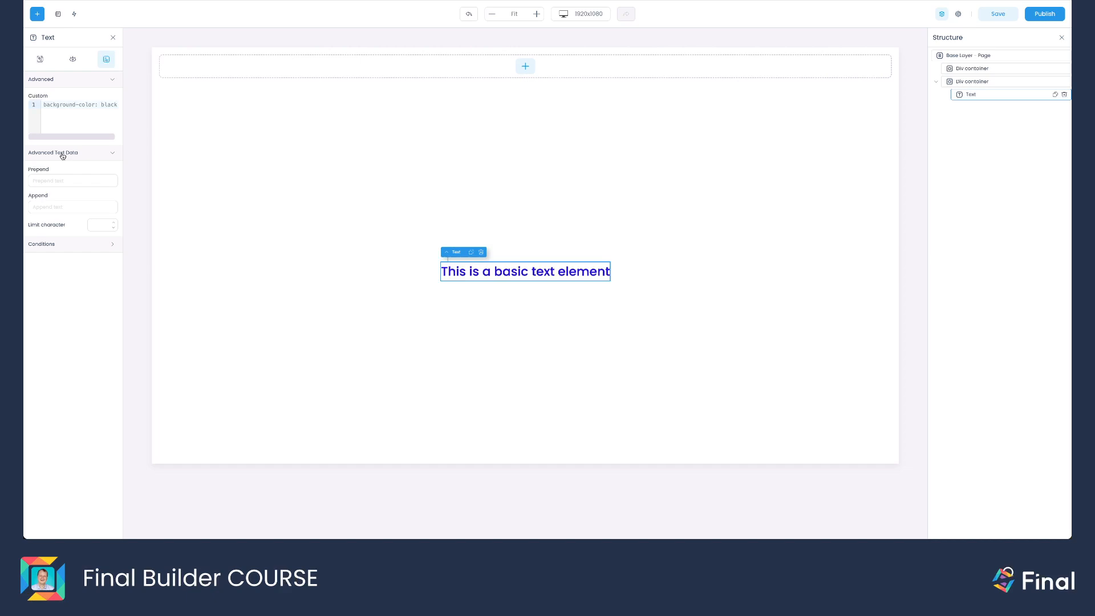
pyautogui.click(63, 153)
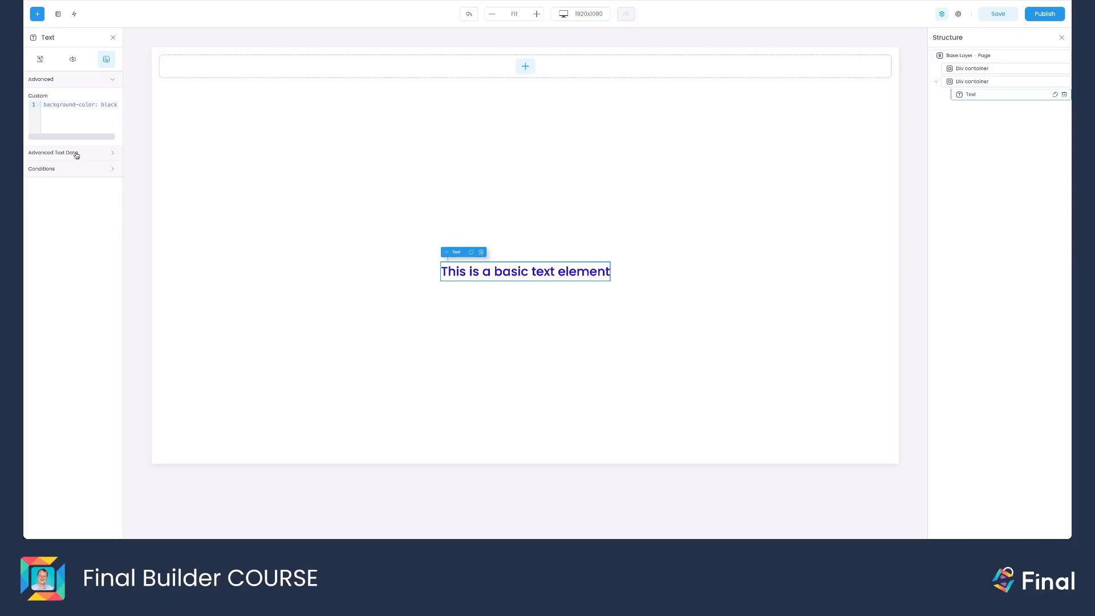
pyautogui.click(73, 172)
# - Switch the Text element's content to dynamic data and insert the User name attribute from General information
pyautogui.click(40, 59)
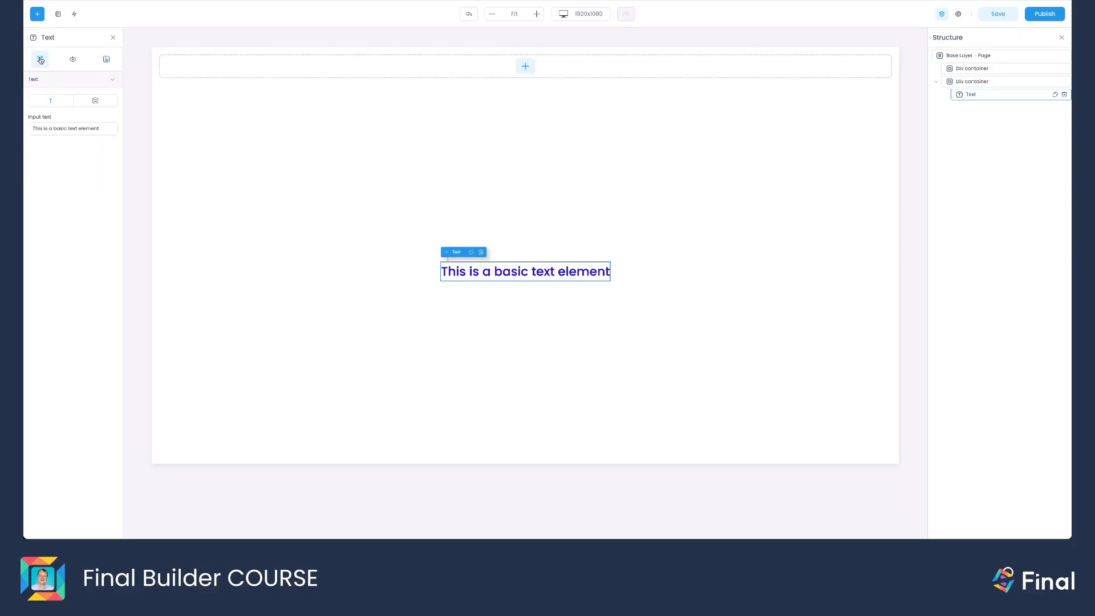
pyautogui.click(97, 101)
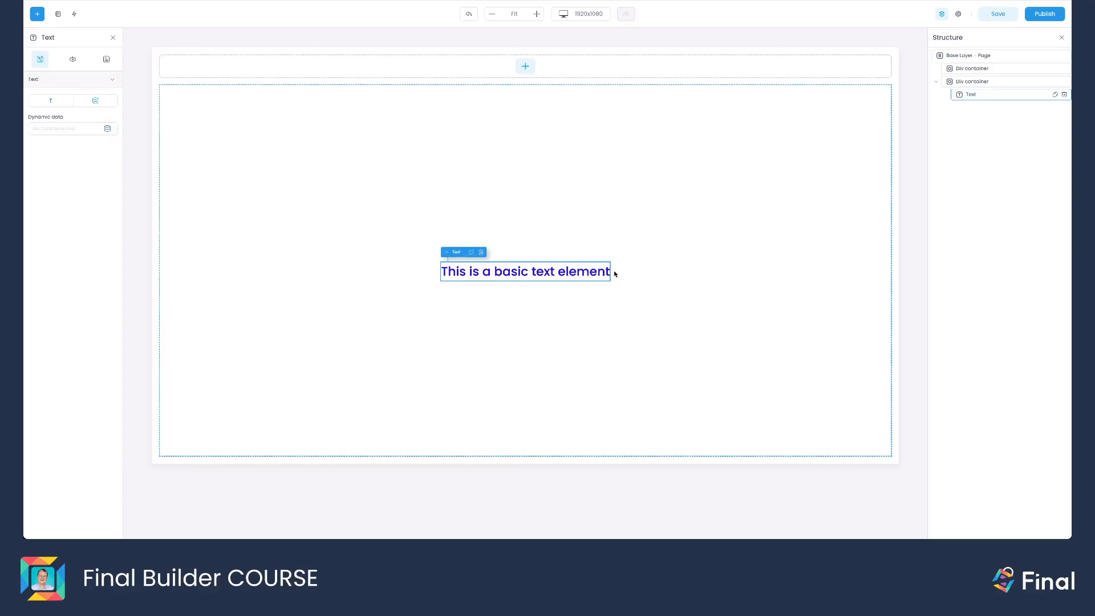
pyautogui.click(108, 130)
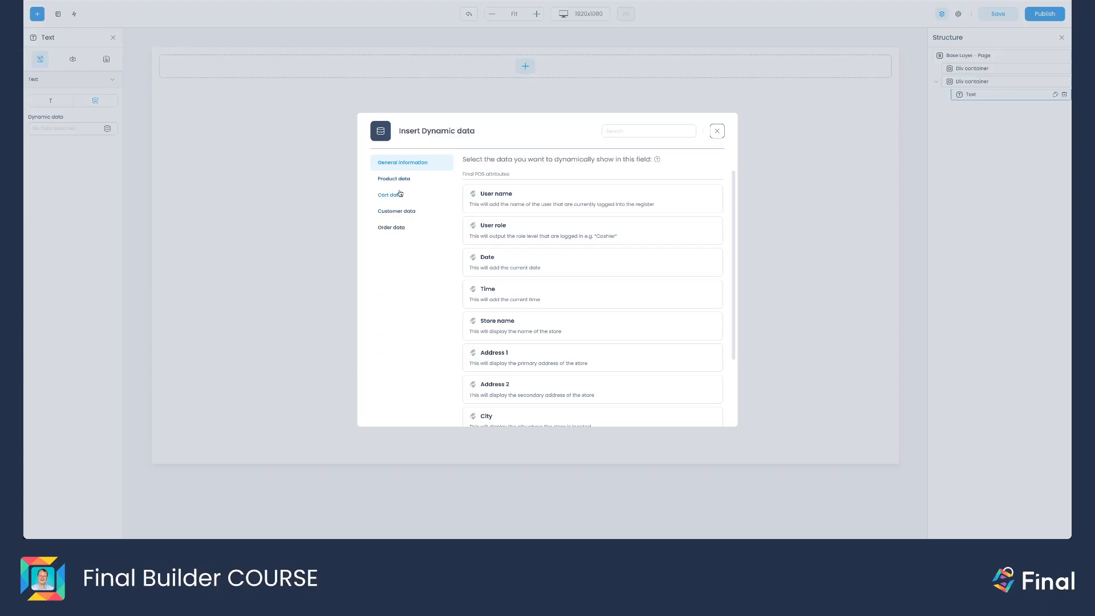
pyautogui.scroll(-1, 530, 271)
pyautogui.scroll(-3, 530, 271)
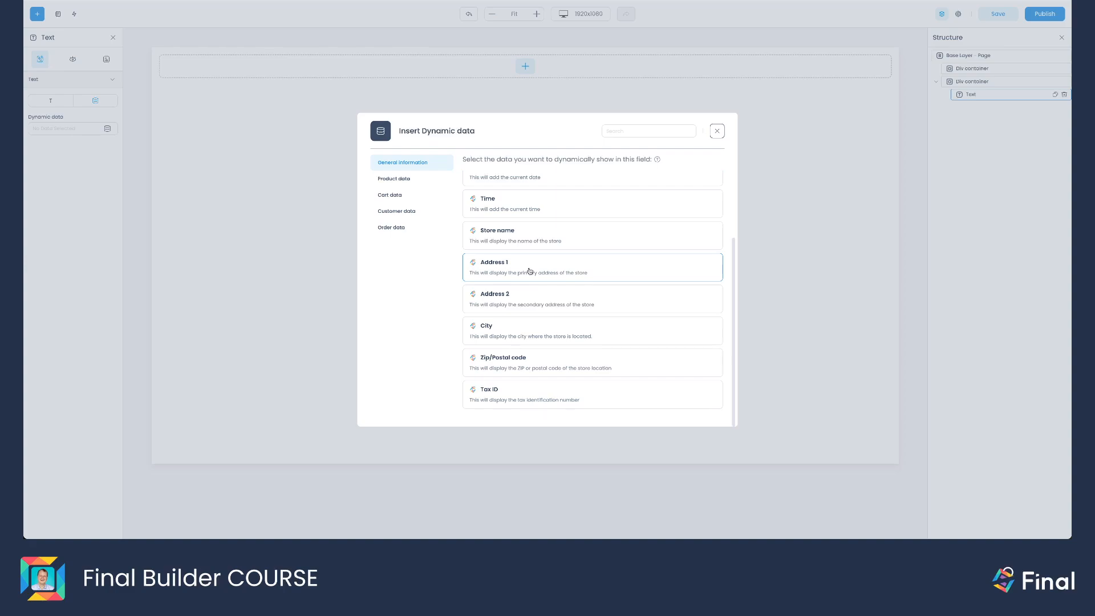
pyautogui.scroll(2, 530, 271)
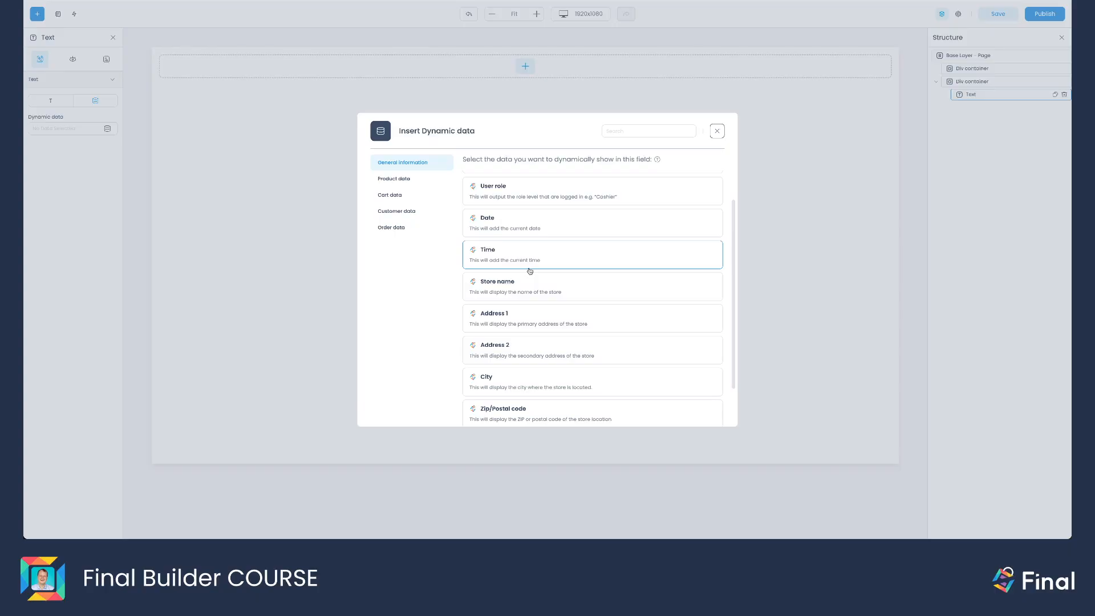
pyautogui.scroll(-1, 540, 282)
pyautogui.scroll(1, 539, 283)
pyautogui.scroll(1, 540, 284)
pyautogui.scroll(1, 539, 284)
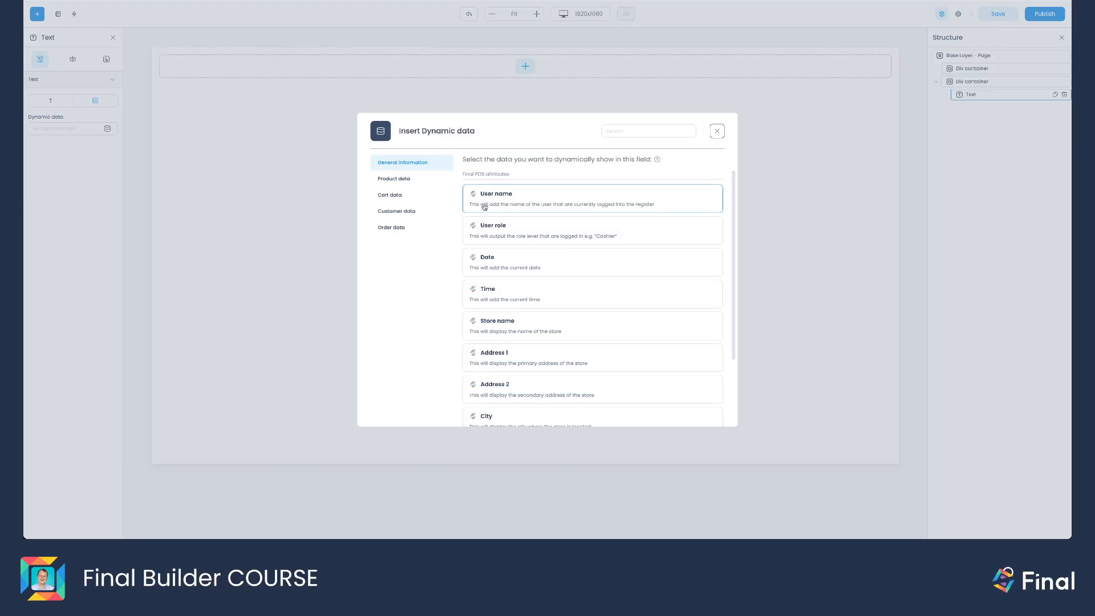
pyautogui.click(563, 207)
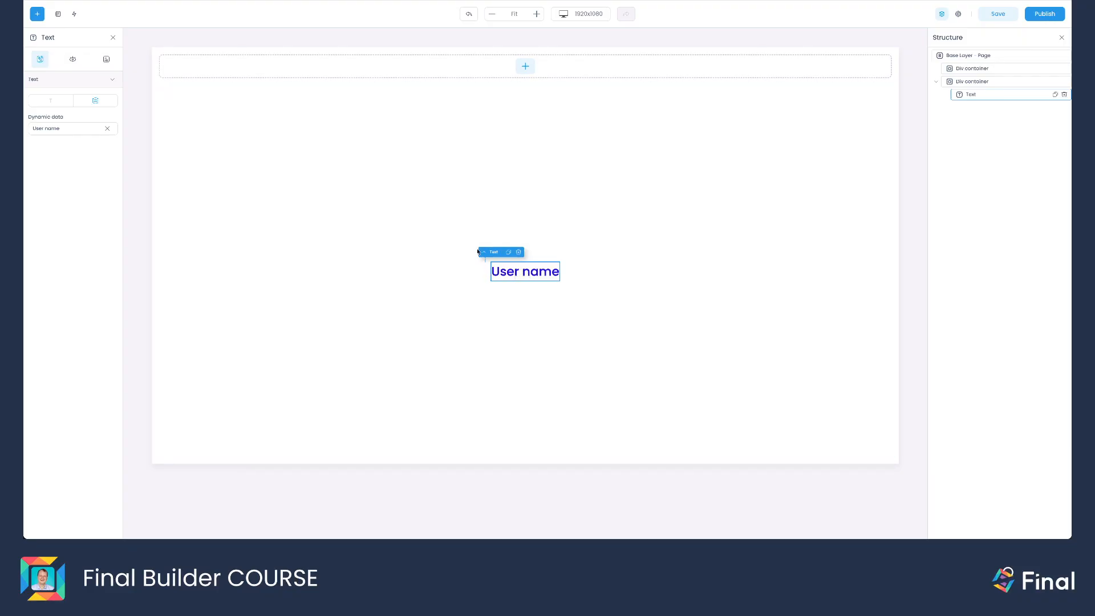
# - Prepend "User:" to the dynamic text in the element's advanced text data
pyautogui.click(104, 60)
pyautogui.click(65, 152)
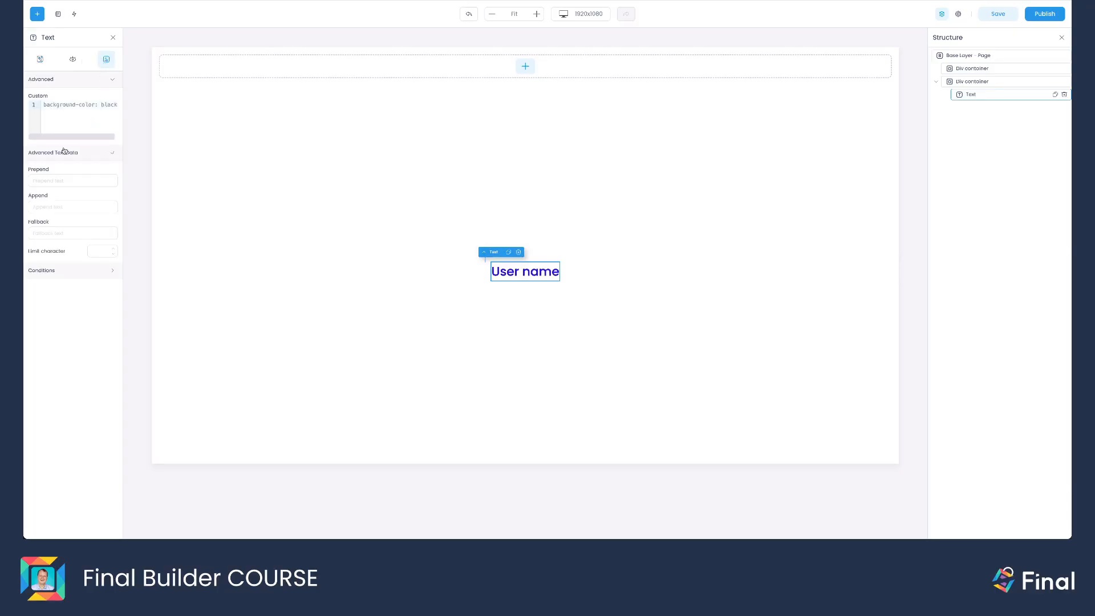
pyautogui.click(40, 177)
pyautogui.write('User:')
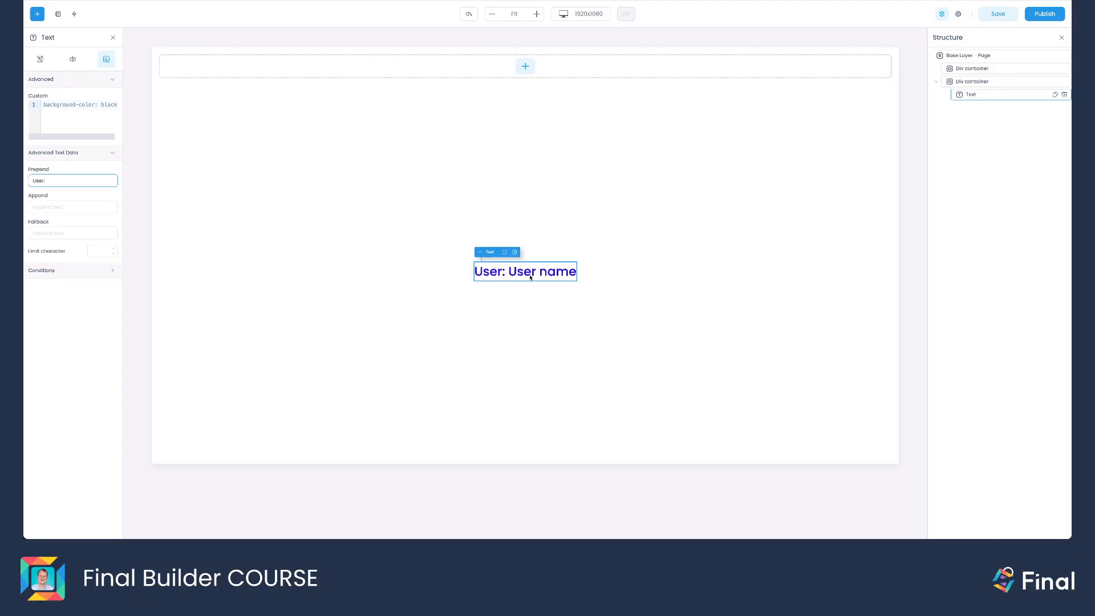
# - Set the color of the Text element's prepended "User:" label to near-black in its prepend typography
pyautogui.click(48, 208)
pyautogui.click(55, 230)
pyautogui.click(73, 60)
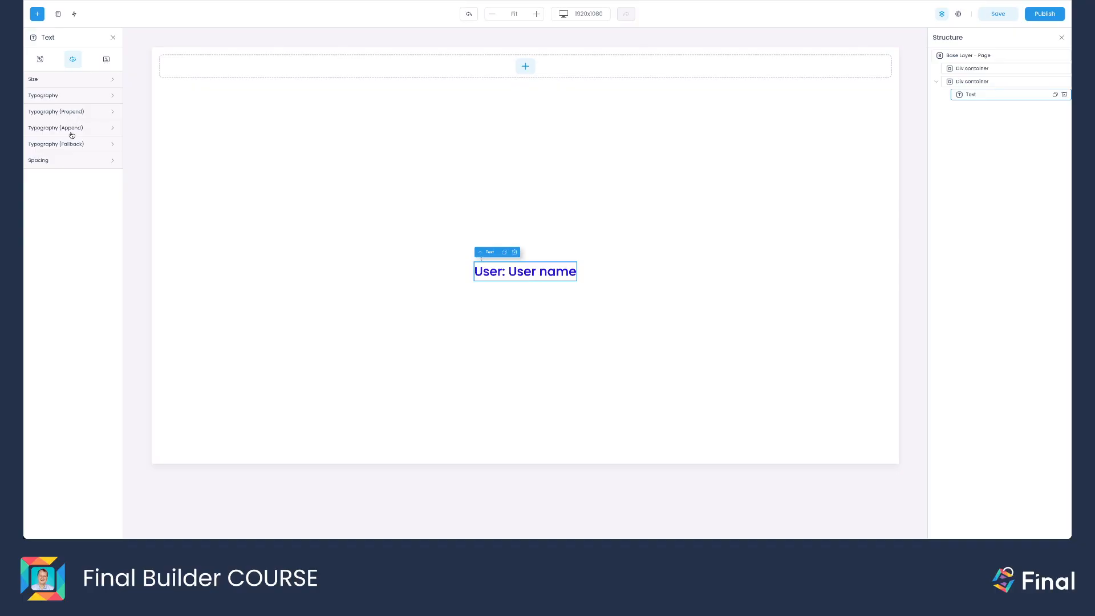
pyautogui.click(66, 116)
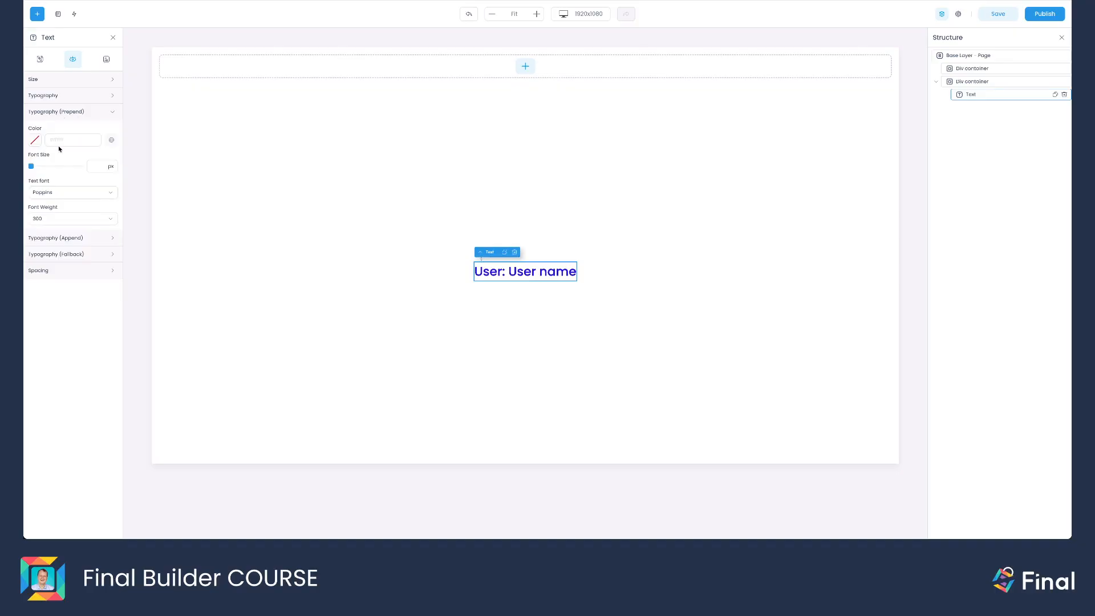
pyautogui.click(35, 140)
pyautogui.moveTo(71, 188); pyautogui.dragTo(120, 215)
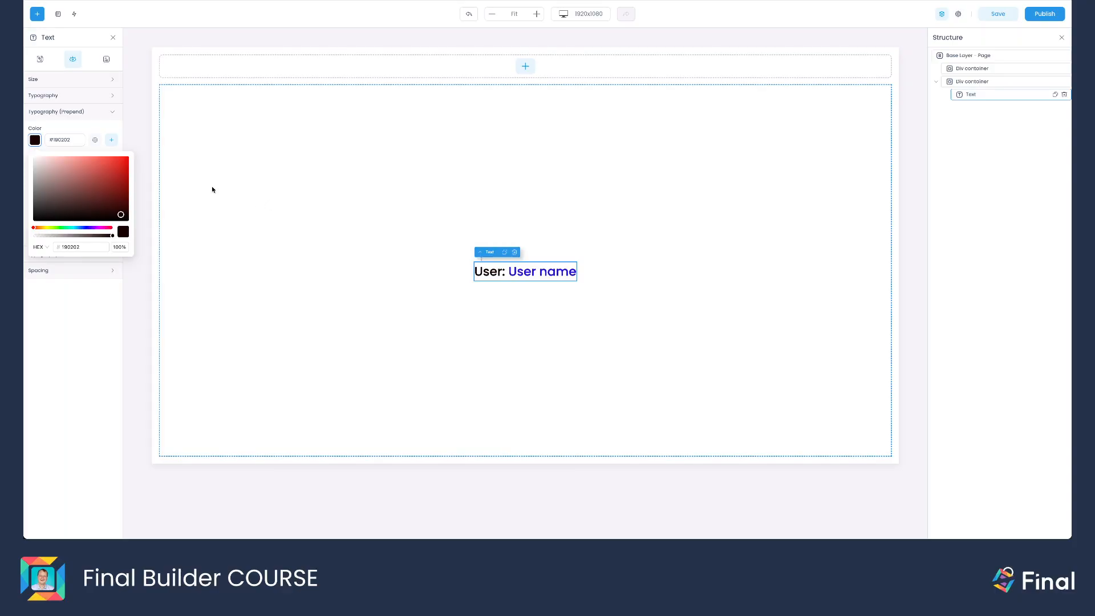
pyautogui.click(72, 126)
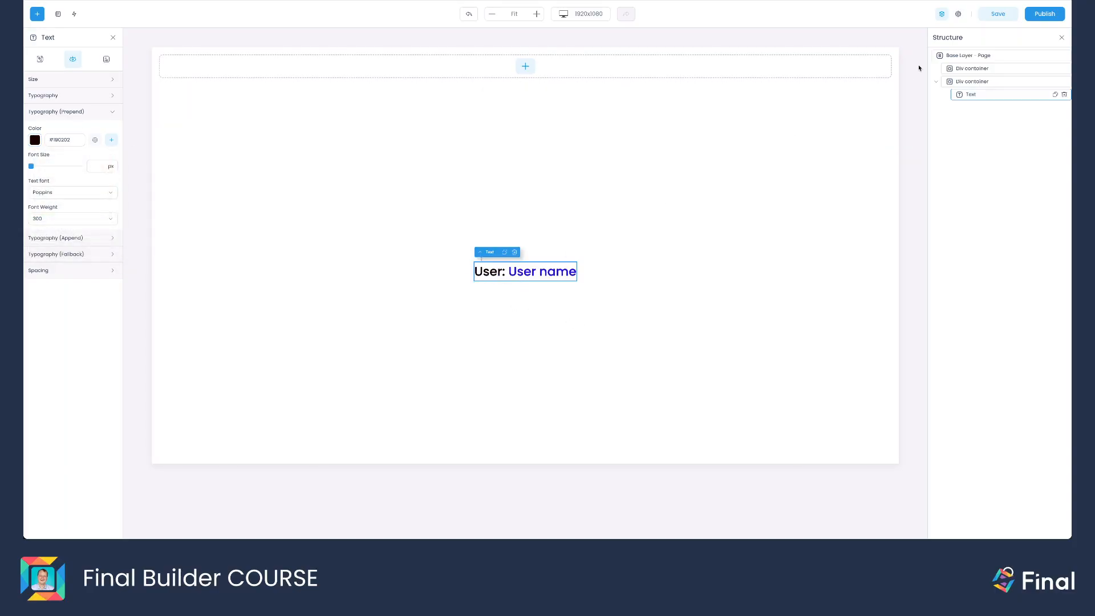
# - Hide the structure view and save the Text element's blue typography color as a global color named "My brand blue color"
pyautogui.click(1061, 37)
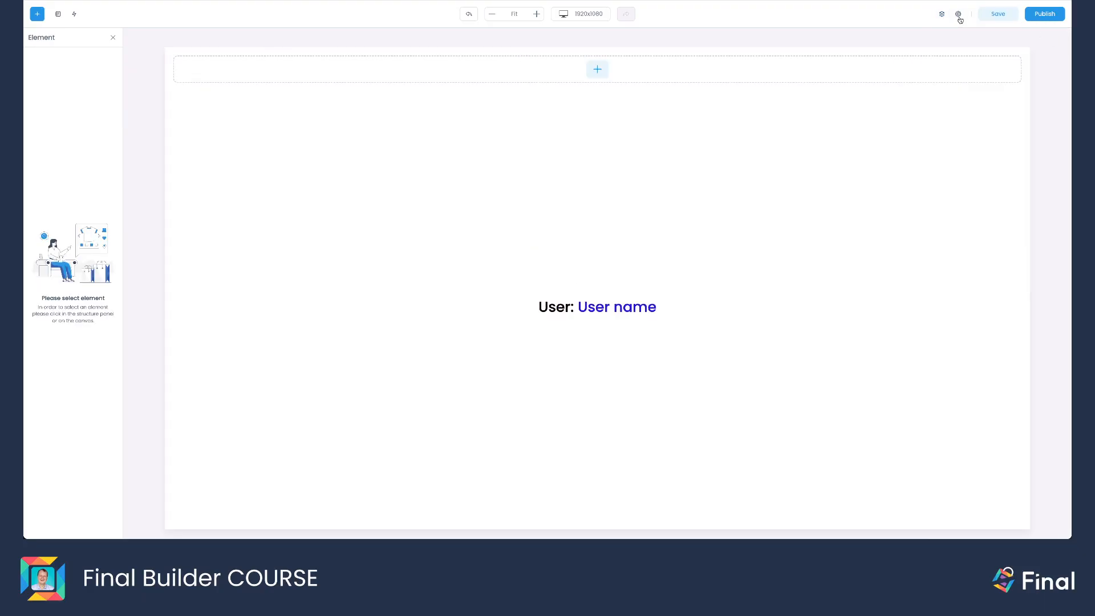
pyautogui.click(579, 310)
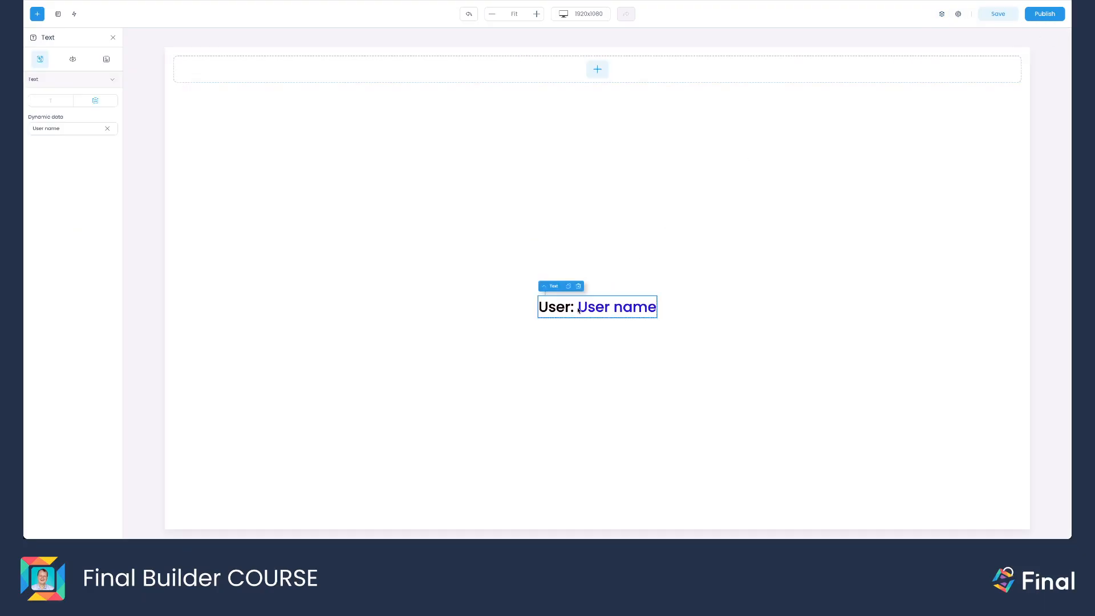
pyautogui.click(72, 59)
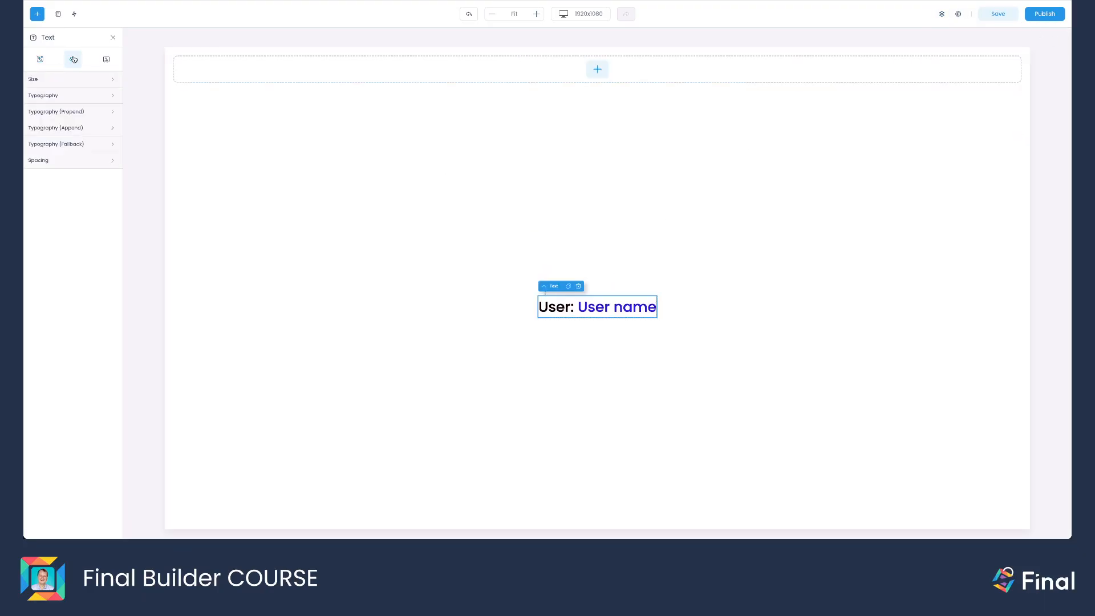
pyautogui.click(53, 95)
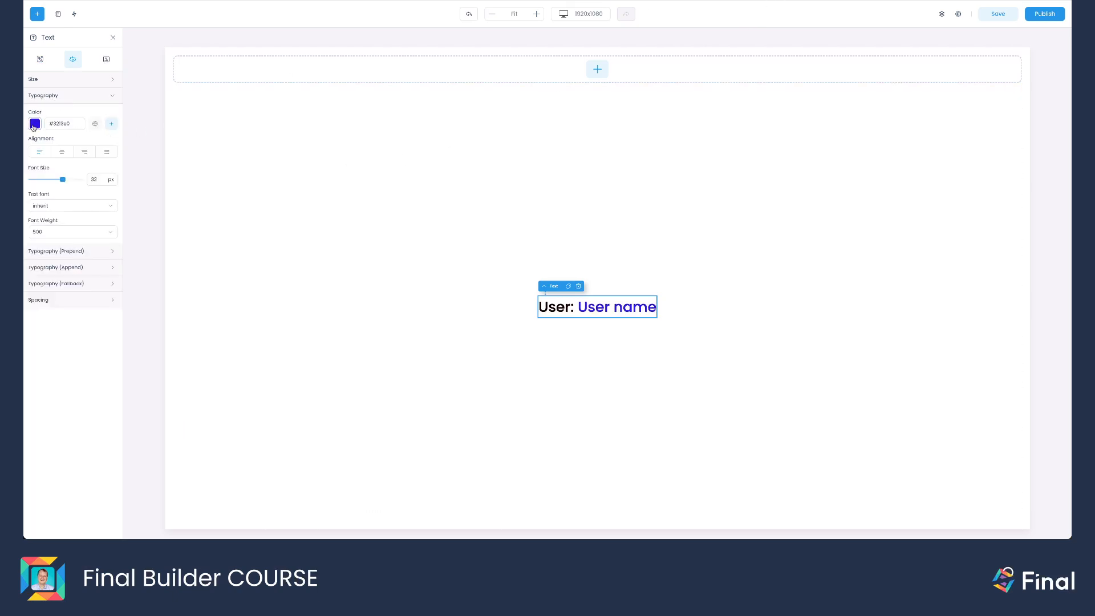
pyautogui.moveTo(74, 124); pyautogui.dragTo(39, 126)
pyautogui.click(111, 123)
pyautogui.click(171, 155)
pyautogui.write('My ')
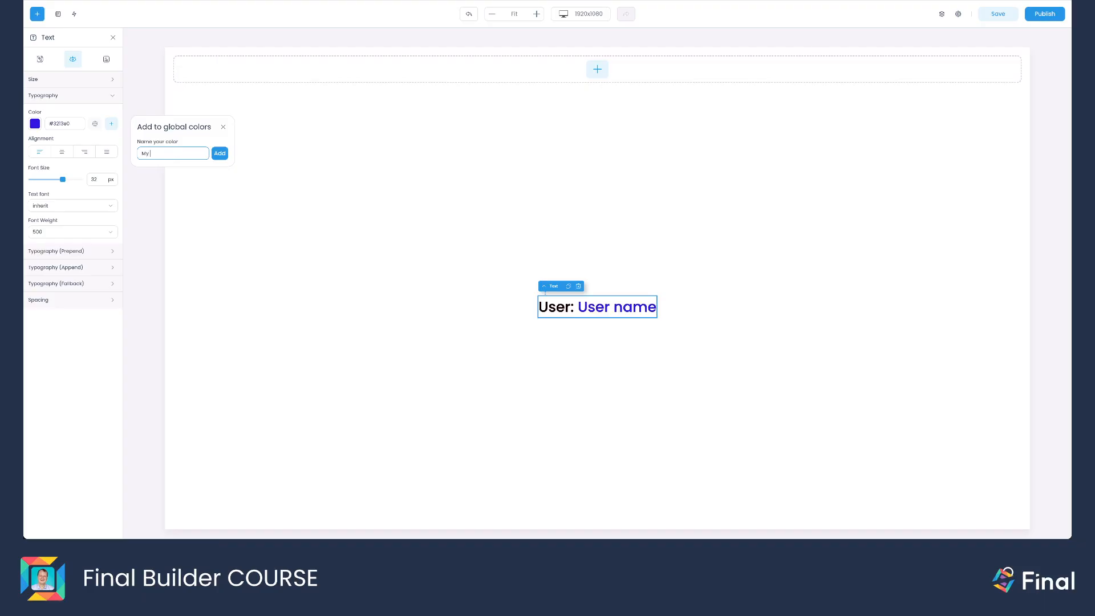
pyautogui.write('brand blue color')
pyautogui.click(220, 154)
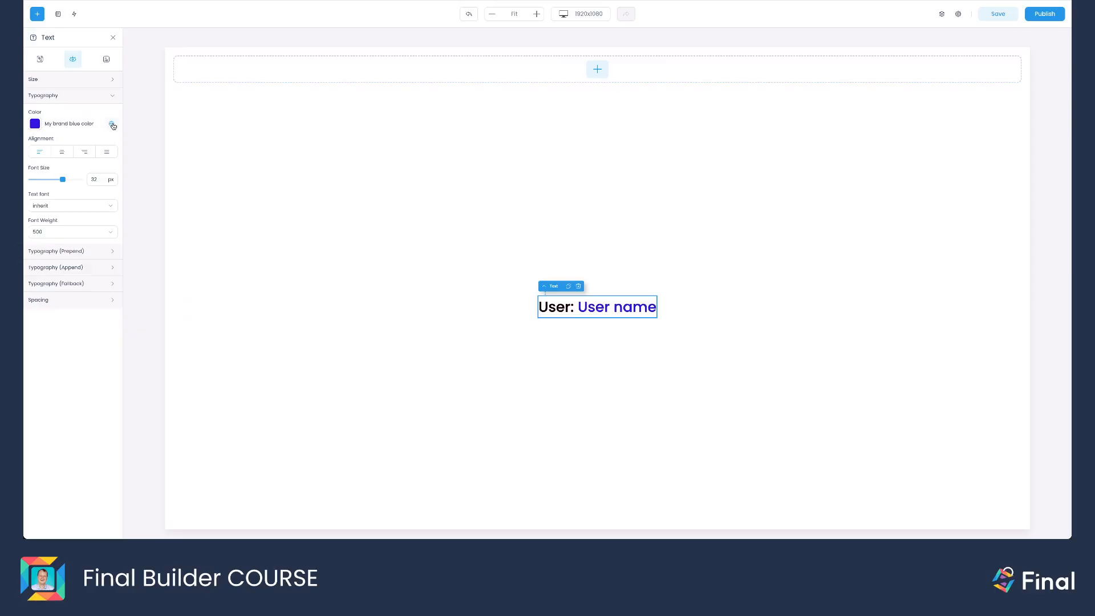
# - Add a second Text element above the user name text and apply the global color "My brand blue color" to it
pyautogui.click(37, 14)
pyautogui.moveTo(57, 190); pyautogui.dragTo(548, 225)
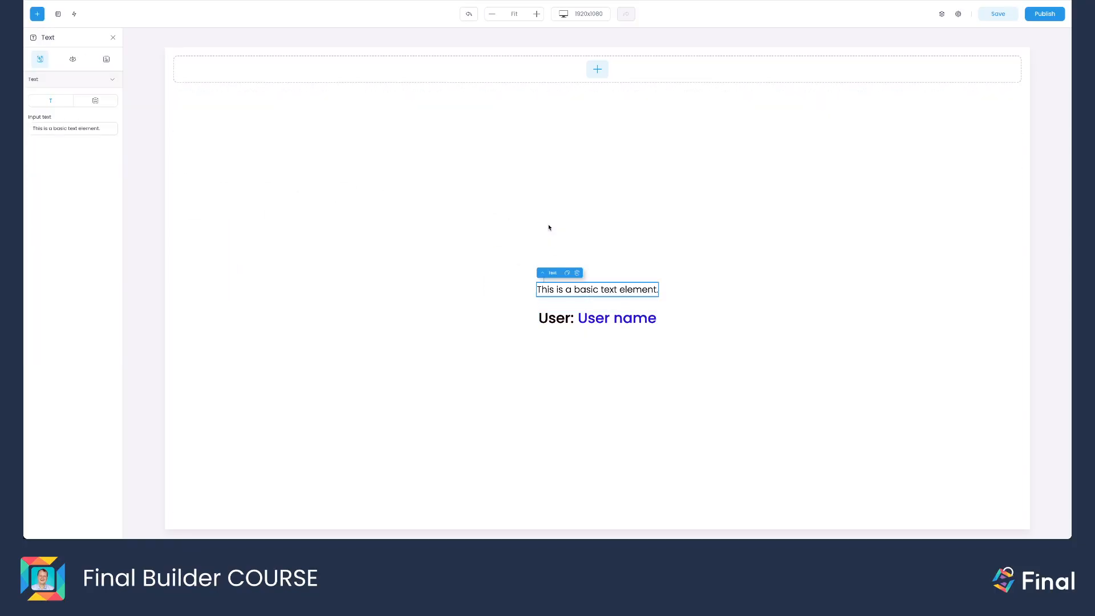
pyautogui.click(73, 59)
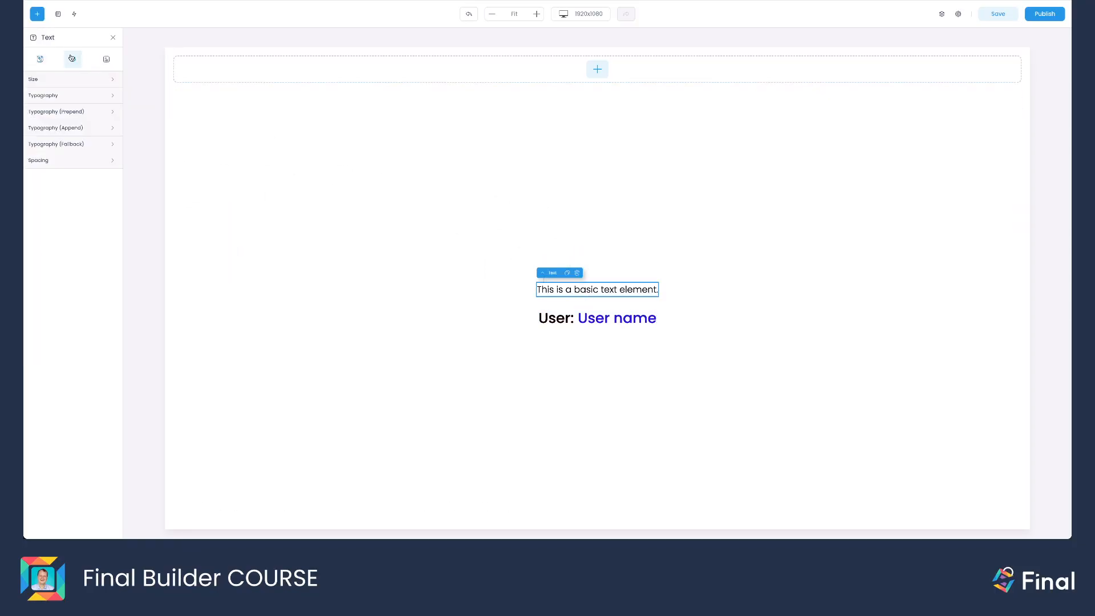
pyautogui.click(46, 97)
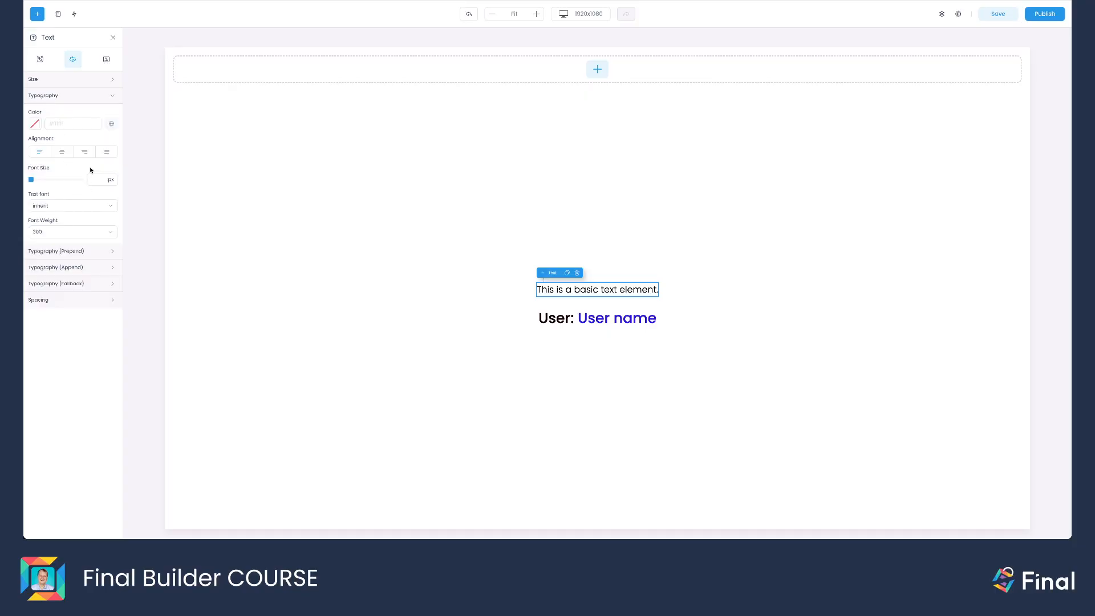
pyautogui.click(111, 123)
pyautogui.click(172, 149)
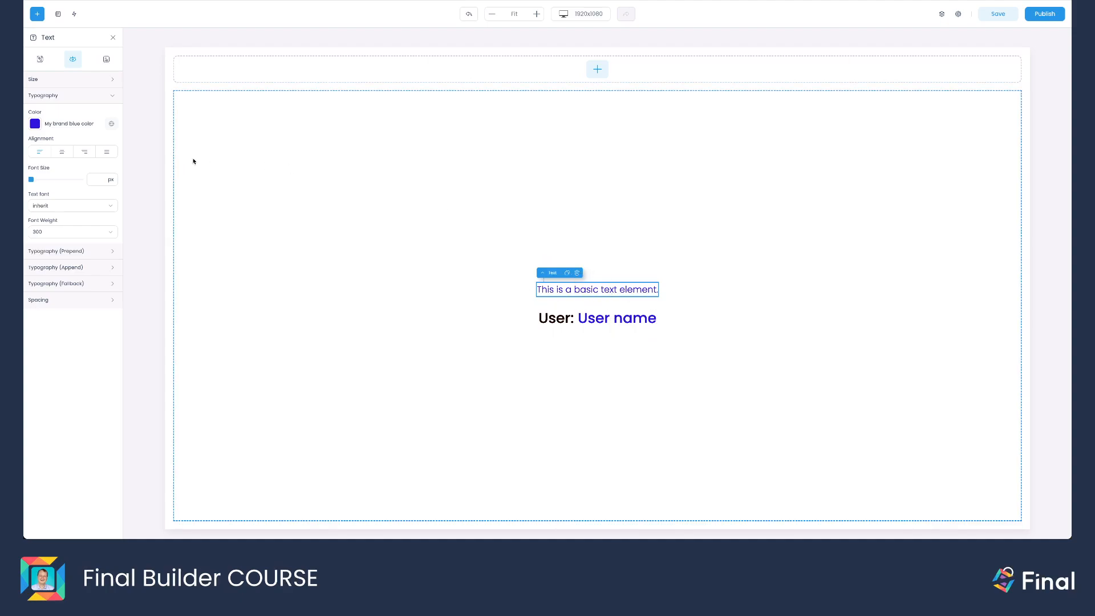
# - Review the builder settings, including the global colors, then select the body container and show the available elements
pyautogui.click(958, 14)
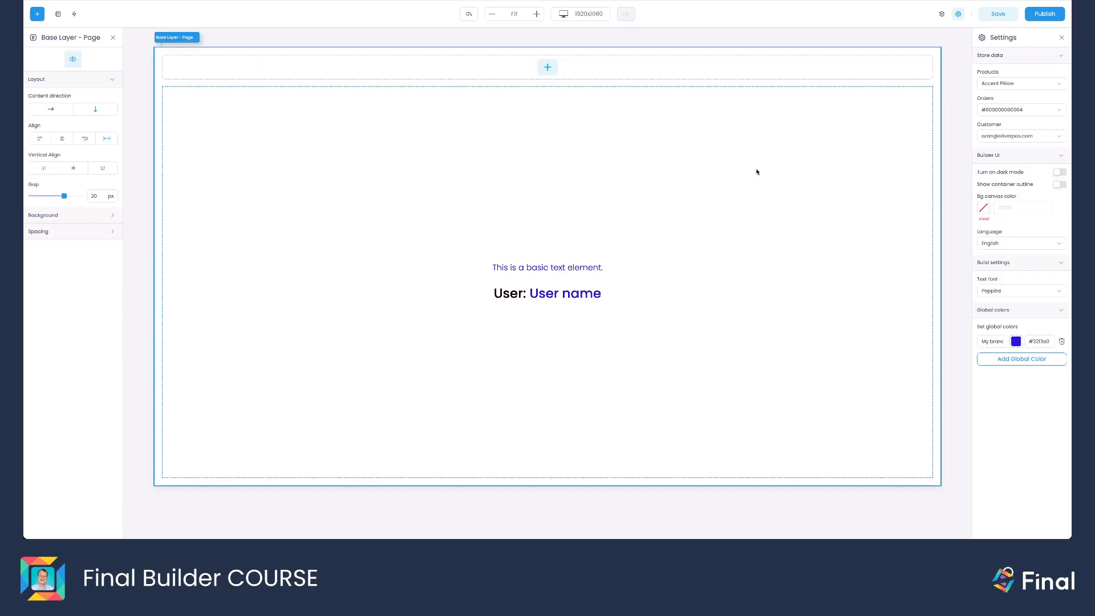
pyautogui.click(423, 143)
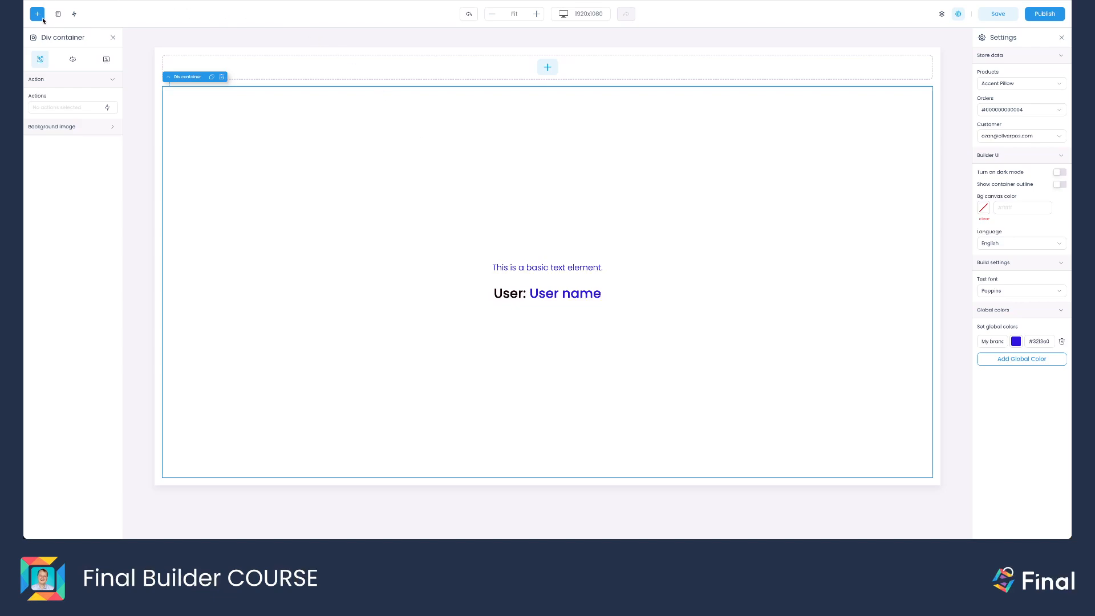
pyautogui.click(38, 16)
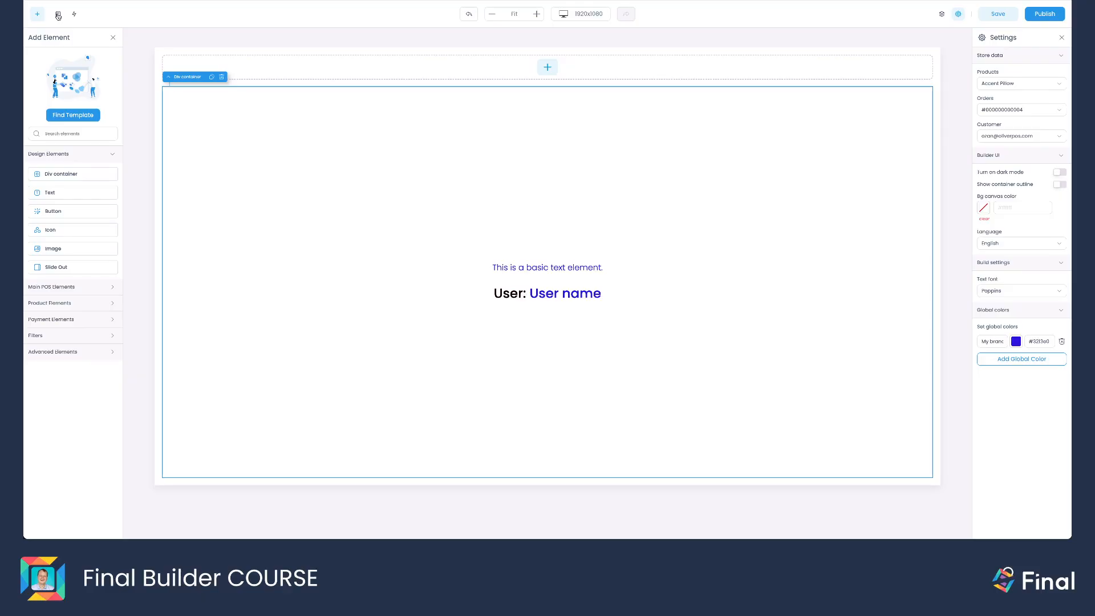
# - Create a new page named "Checkoutpage"
pyautogui.click(58, 14)
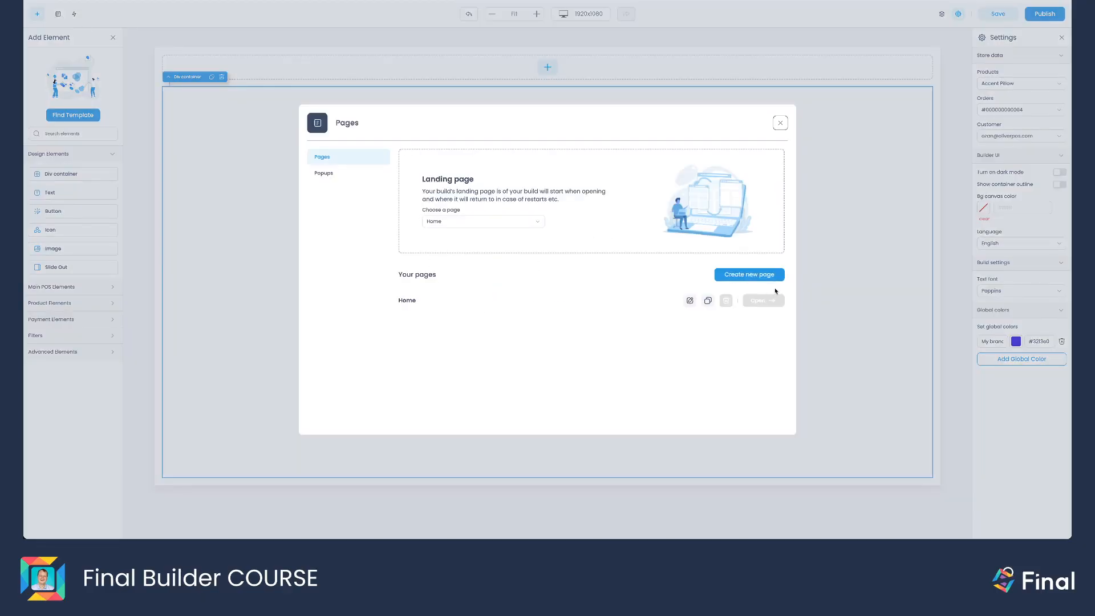
pyautogui.click(759, 276)
pyautogui.click(672, 269)
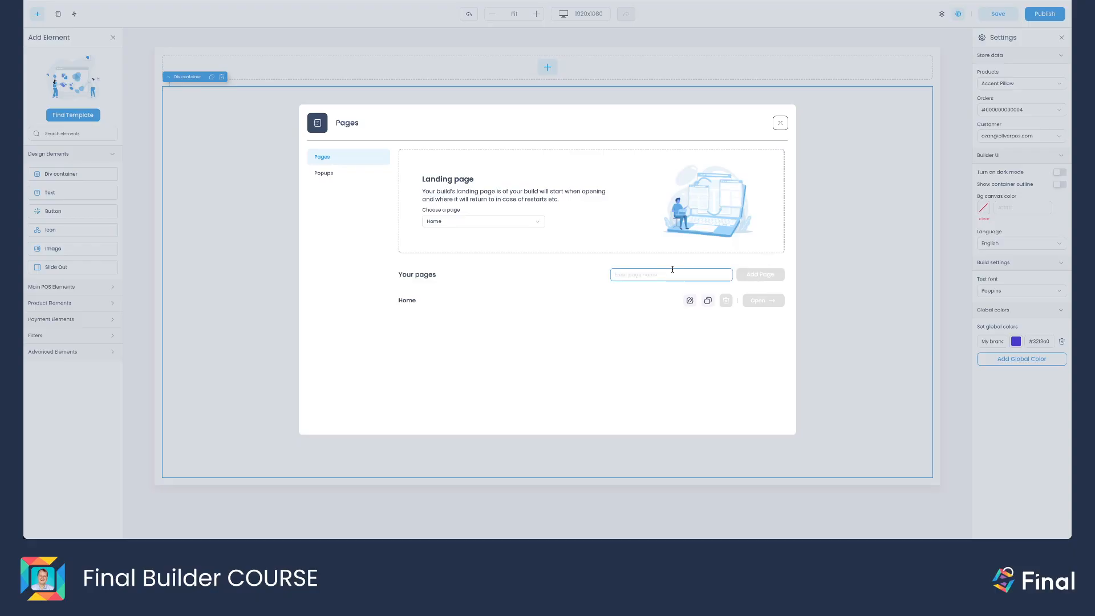
pyautogui.write('Checkoutpage')
pyautogui.click(764, 275)
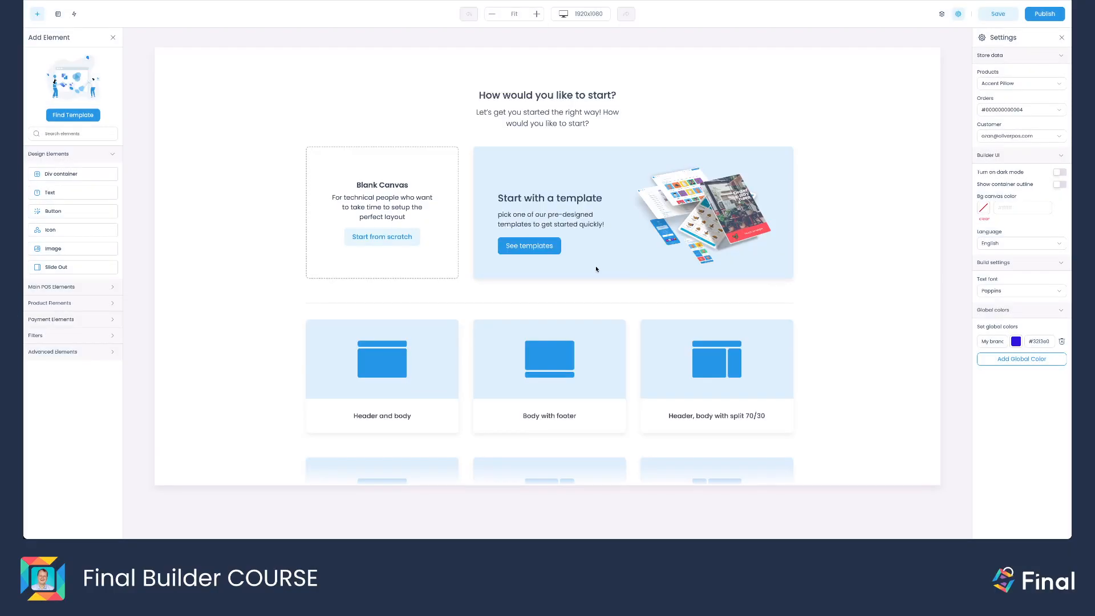
# - Show the page structure, apply the "Header, body with split 70/30" layout to the Checkoutpage, and return to the Home page
pyautogui.click(1061, 39)
pyautogui.click(942, 14)
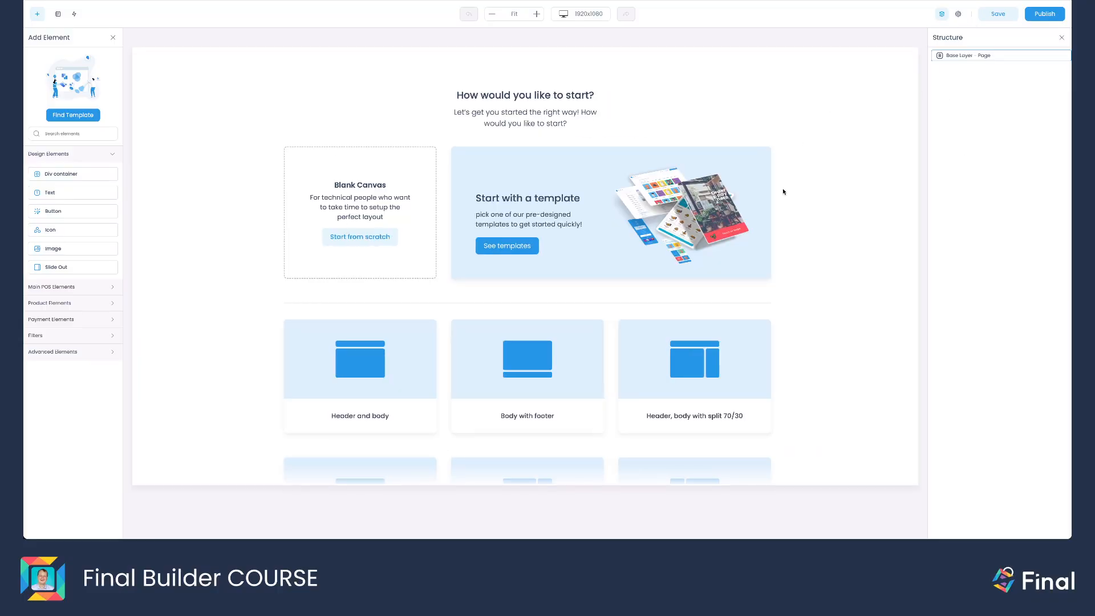
pyautogui.click(693, 367)
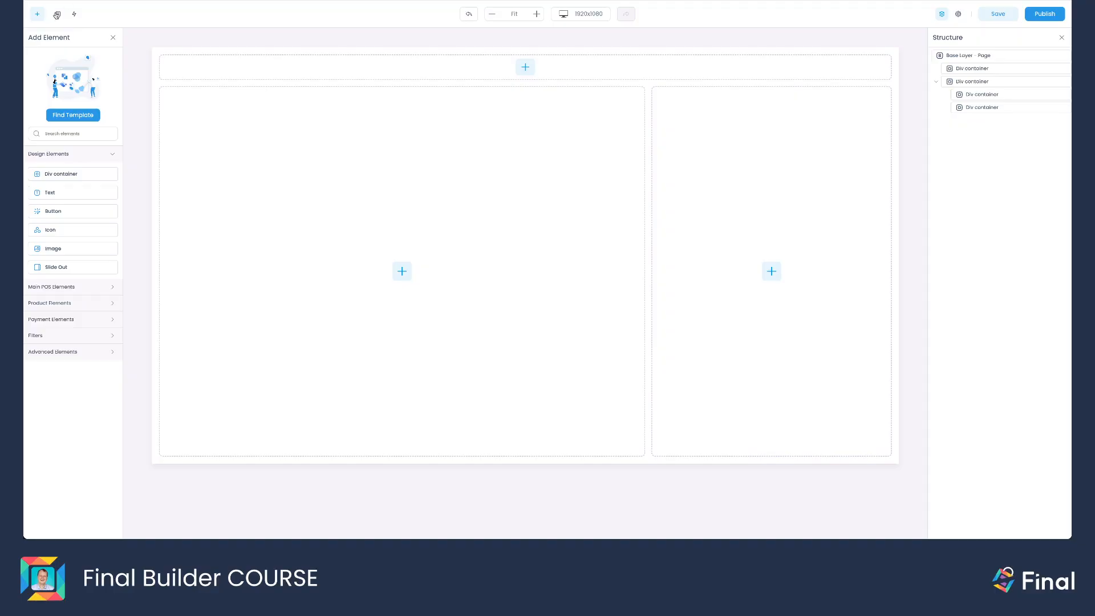
pyautogui.click(57, 14)
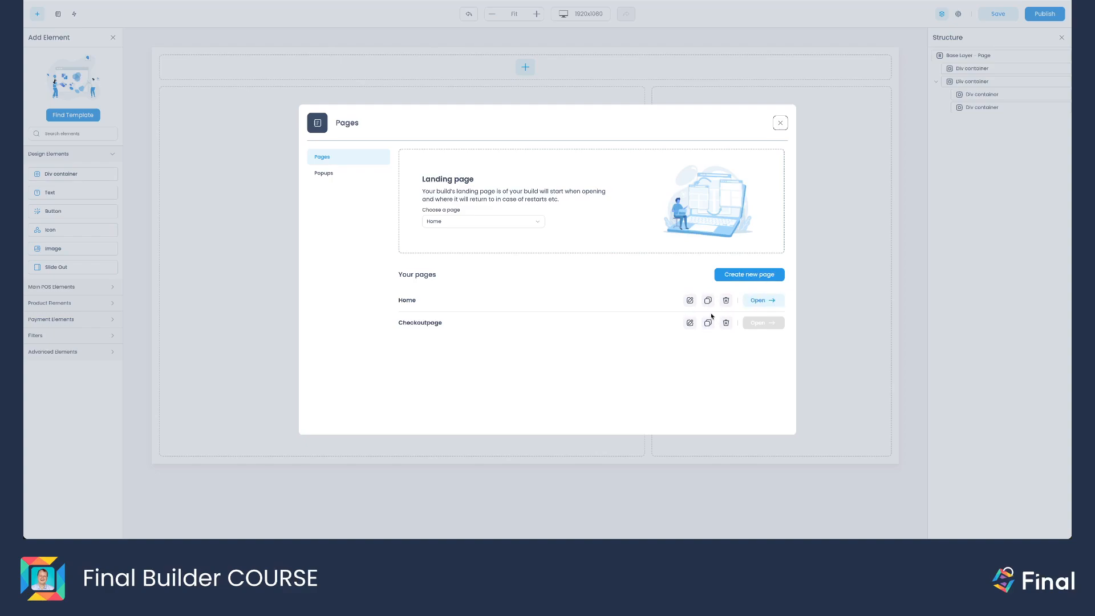
pyautogui.click(762, 303)
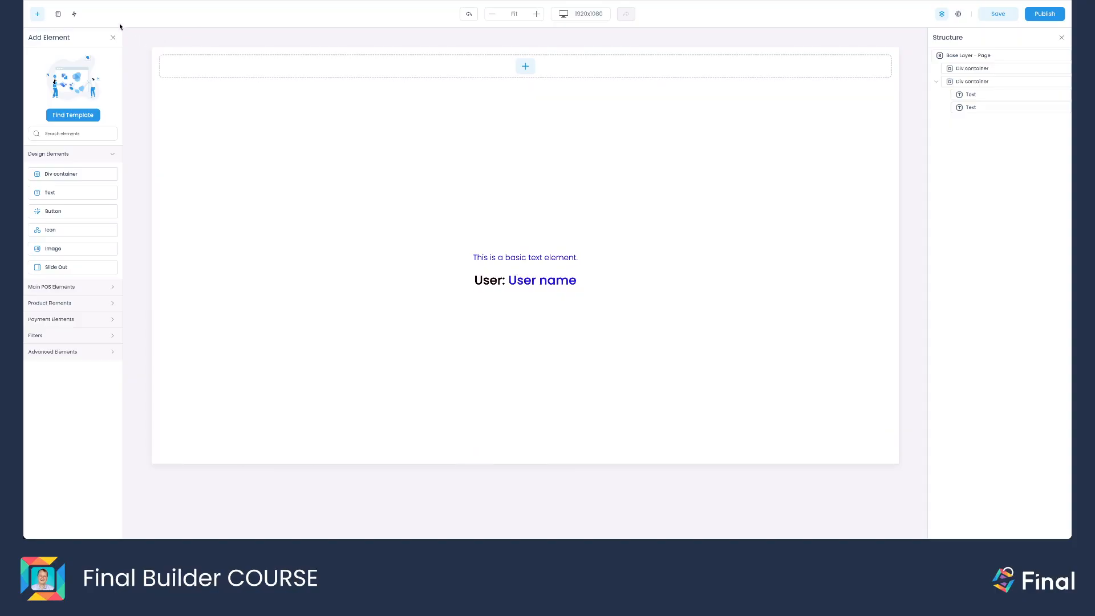
# - Create a popup named "Product tab" and start it with the "Header and body" layout
pyautogui.click(59, 16)
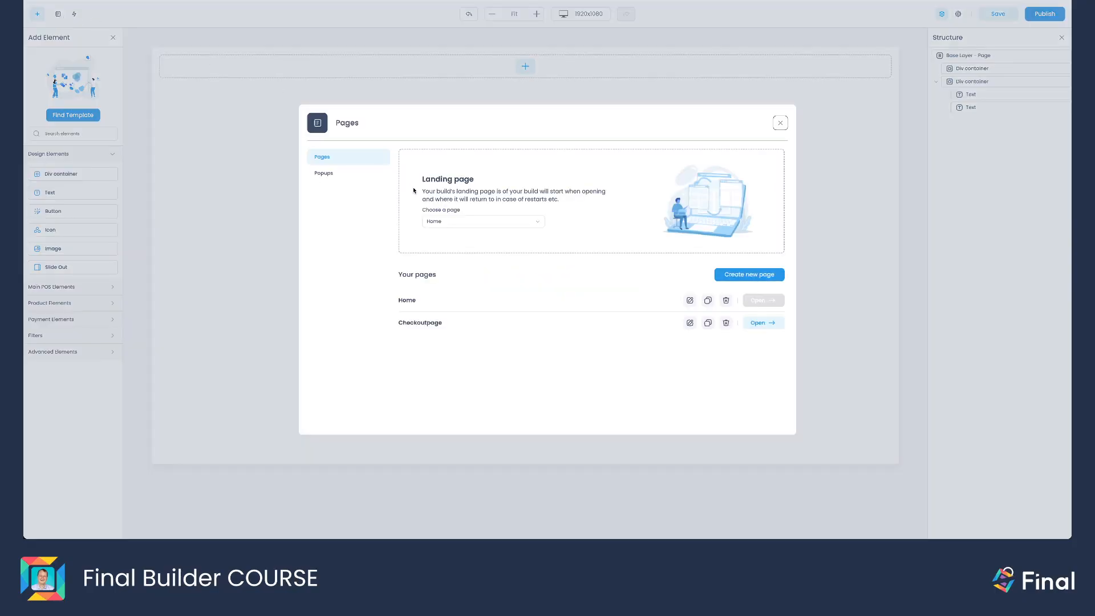
pyautogui.click(337, 173)
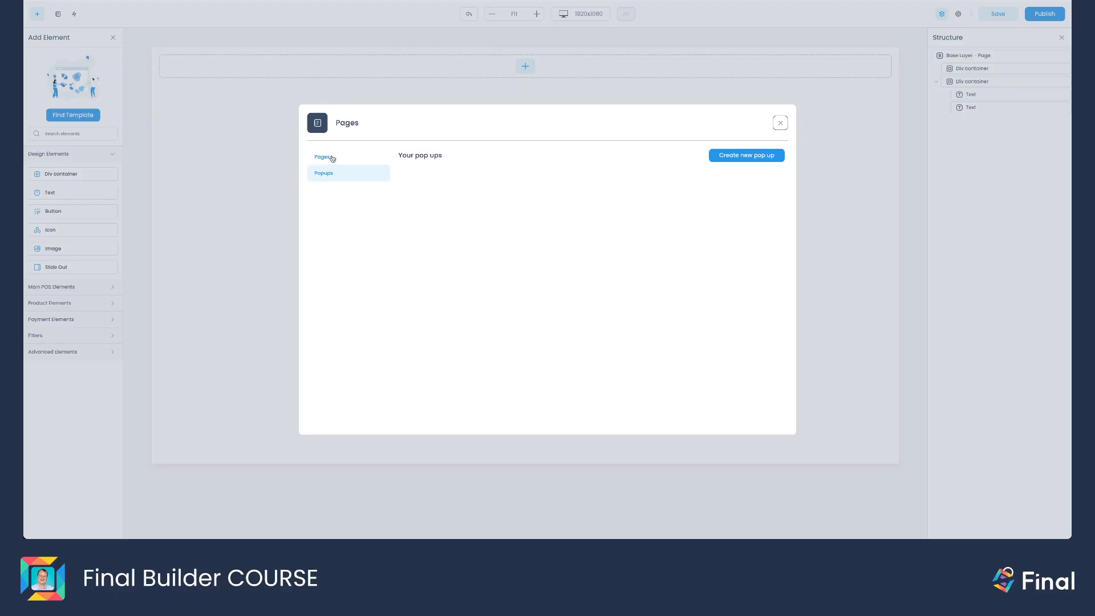
pyautogui.click(745, 160)
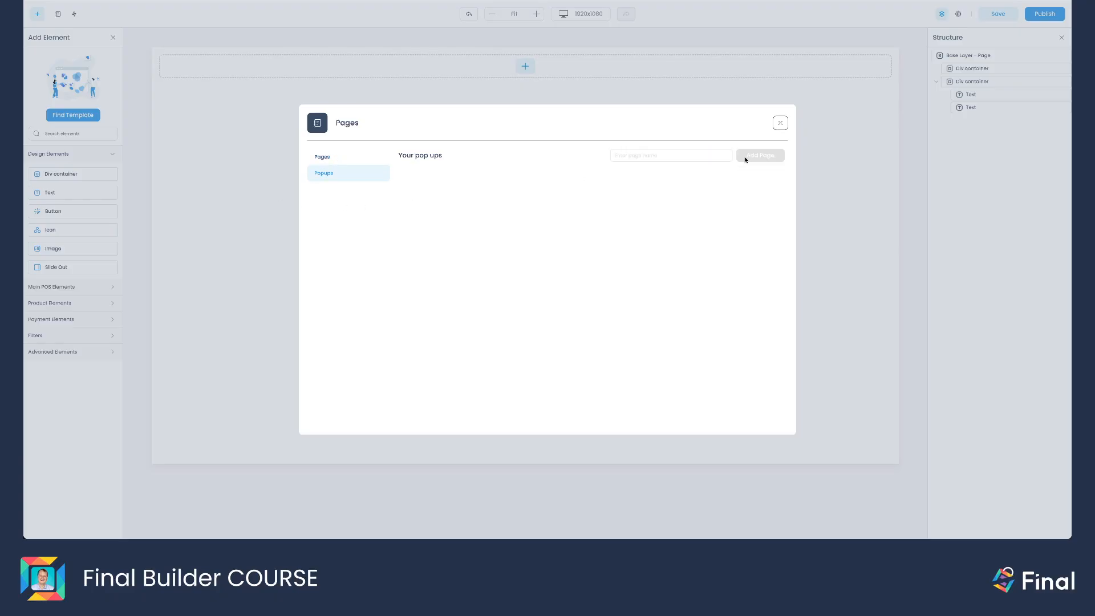
pyautogui.click(646, 157)
pyautogui.write('Product ta')
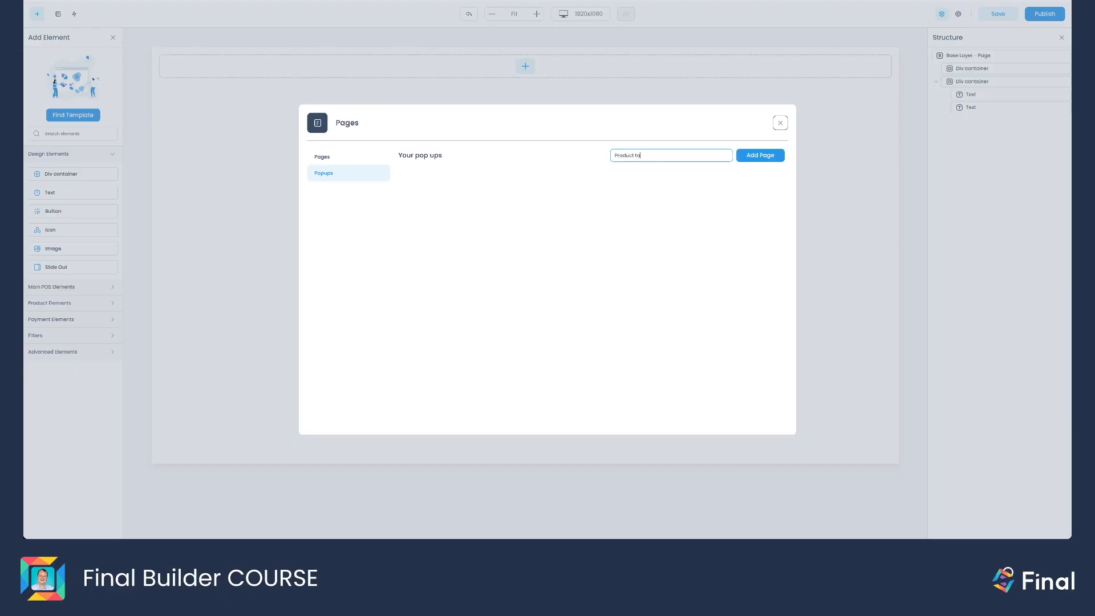
pyautogui.write('b')
pyautogui.click(759, 156)
pyautogui.click(745, 156)
pyautogui.click(685, 150)
pyautogui.write('Product tab')
pyautogui.click(773, 157)
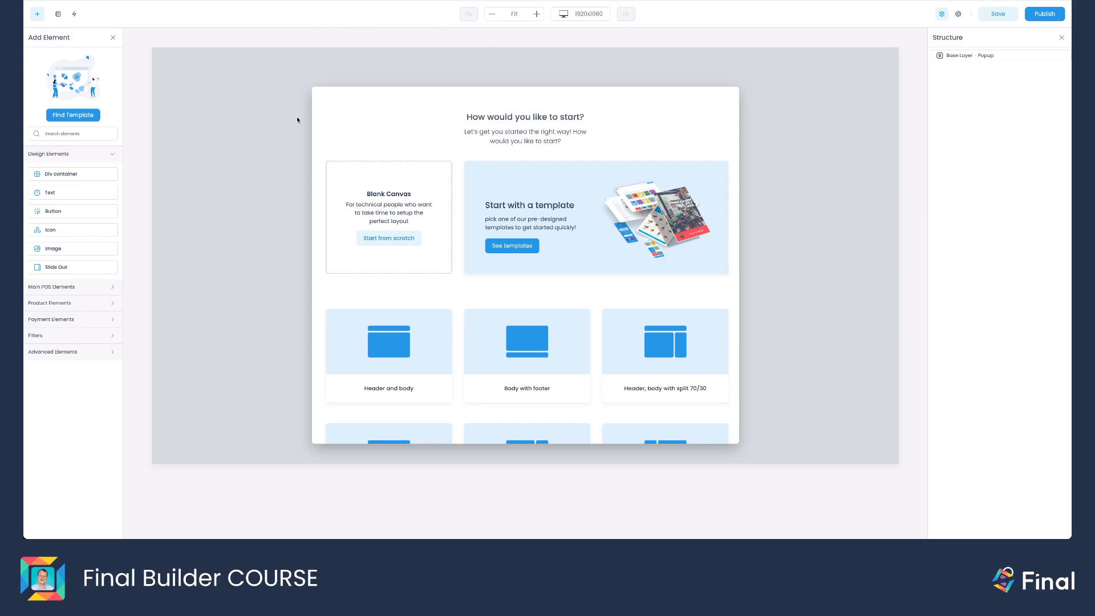
pyautogui.click(387, 334)
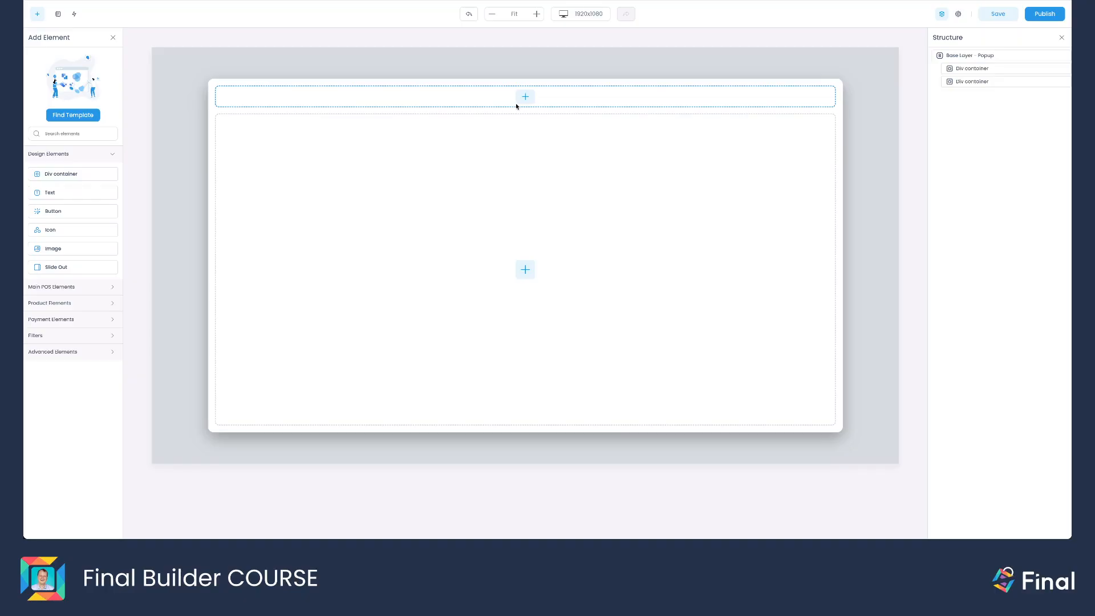
# - Leave the popup and reopen the Home page from the page list
pyautogui.click(58, 14)
pyautogui.click(343, 157)
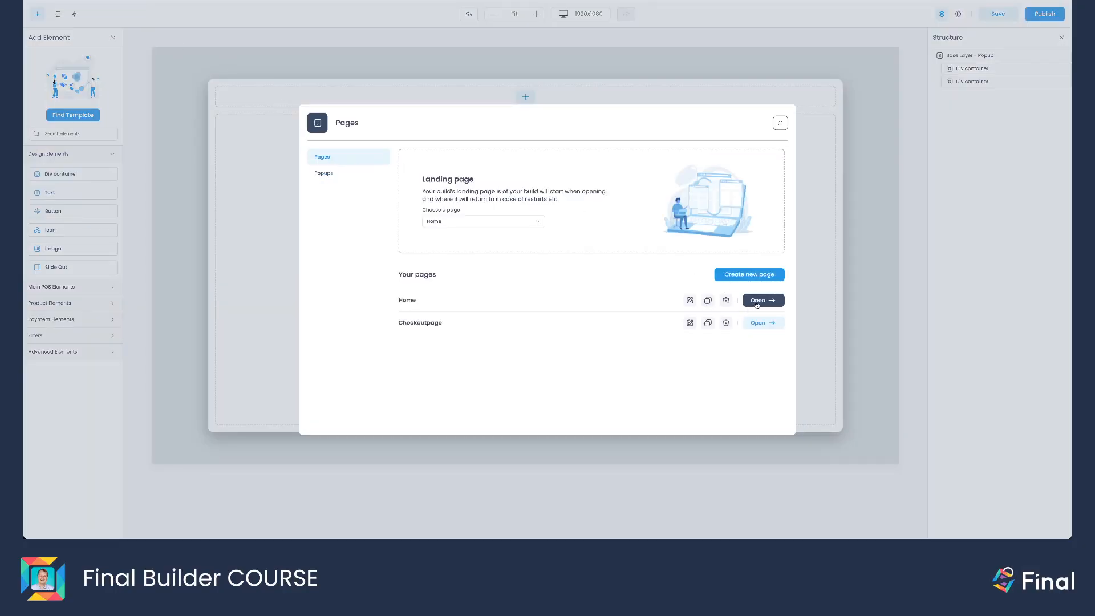
pyautogui.click(756, 305)
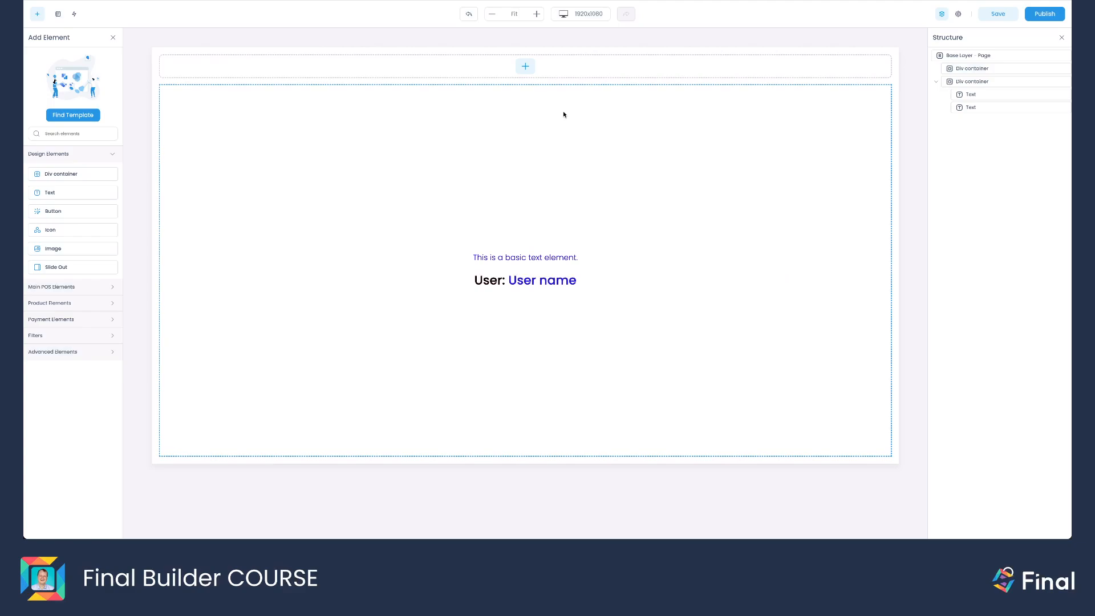
# - Review the lists of pages and popups and the available landing page choices, keeping Home as the landing page
pyautogui.click(58, 14)
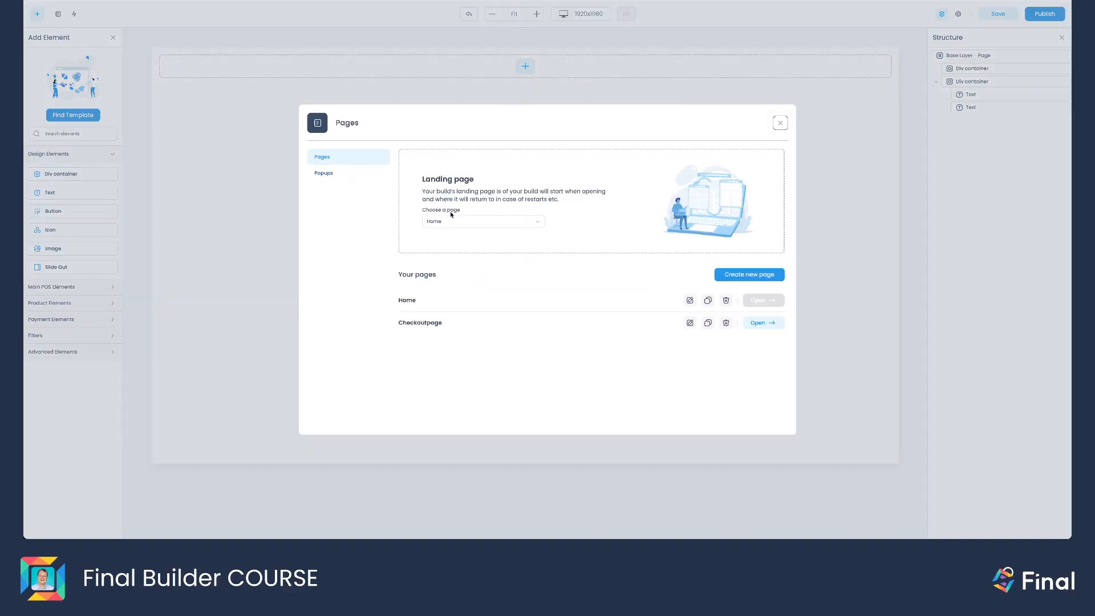
pyautogui.click(324, 173)
pyautogui.click(327, 159)
pyautogui.click(443, 227)
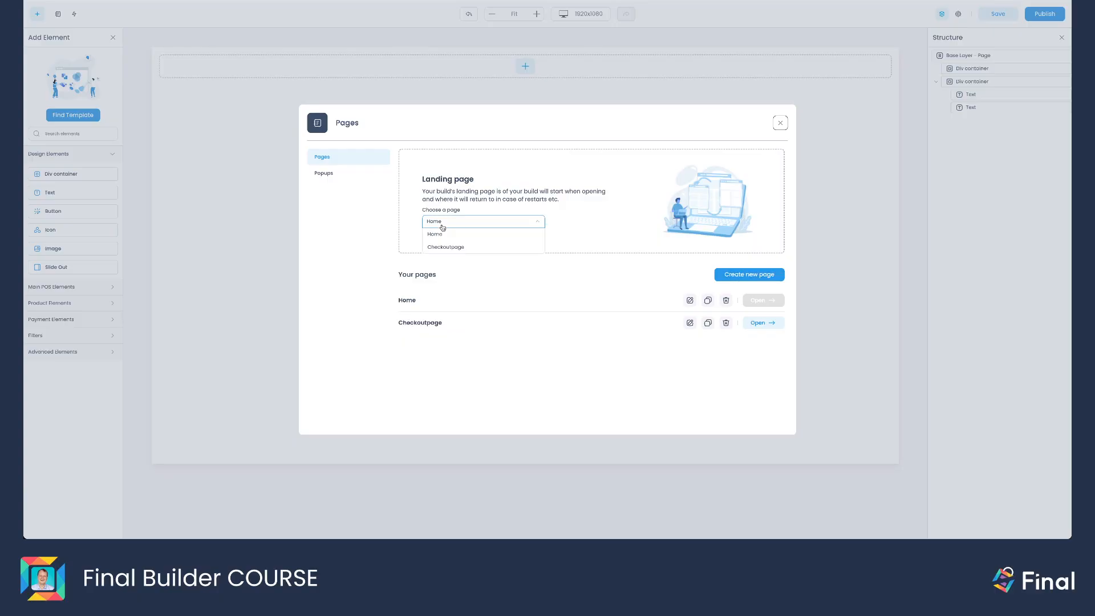
pyautogui.click(452, 223)
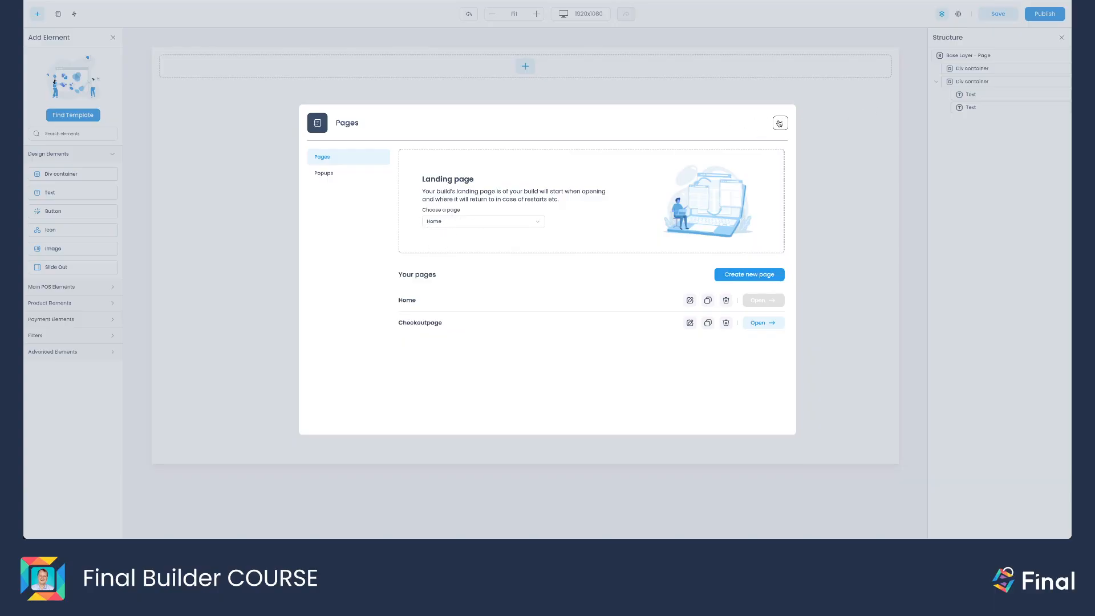
# - Close the pages overview, add a Button below the user name text, and start a new action named "Go to checkout" for it
pyautogui.click(779, 122)
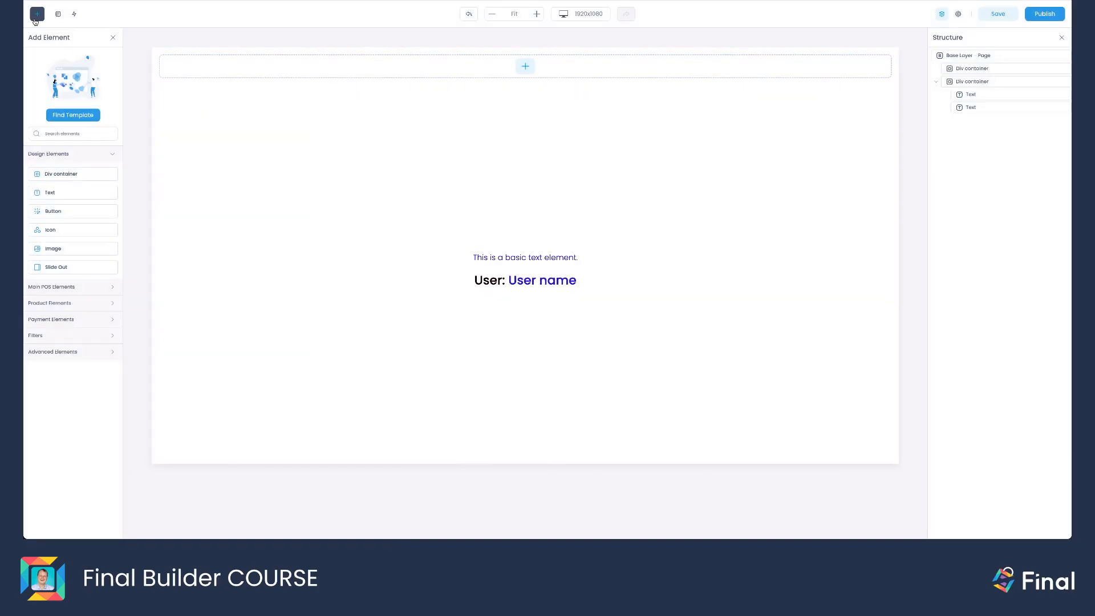
pyautogui.moveTo(44, 212); pyautogui.dragTo(519, 325)
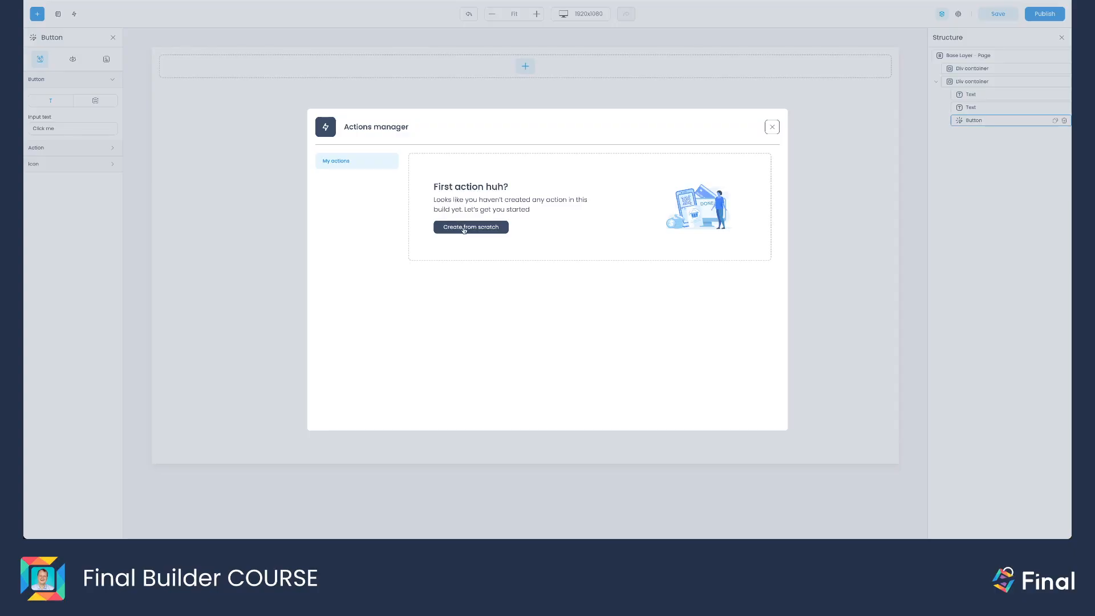
pyautogui.click(463, 228)
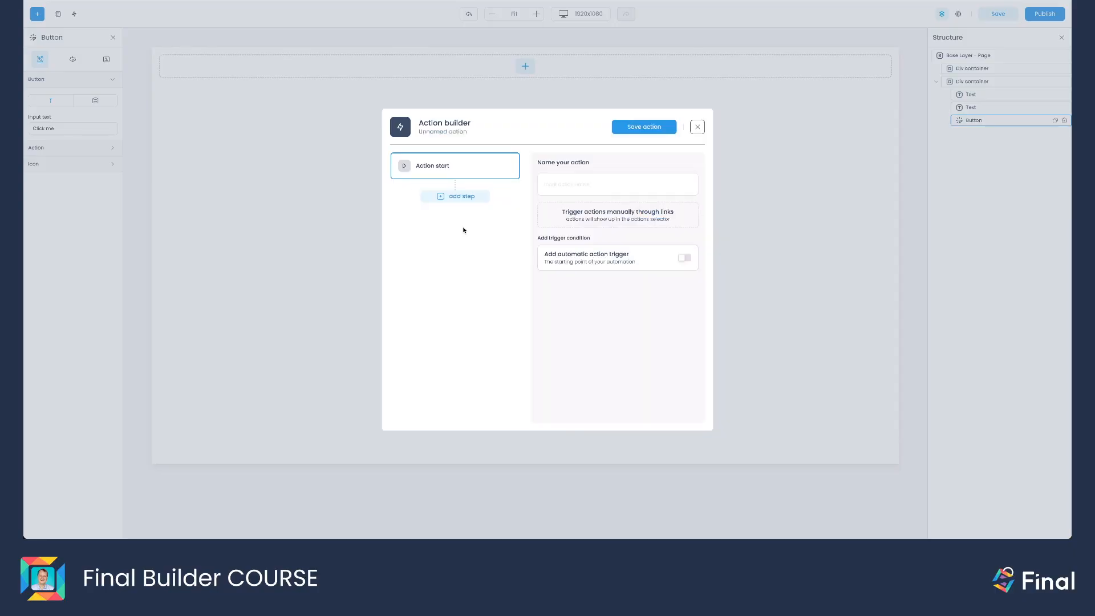
pyautogui.click(568, 182)
pyautogui.write('Go')
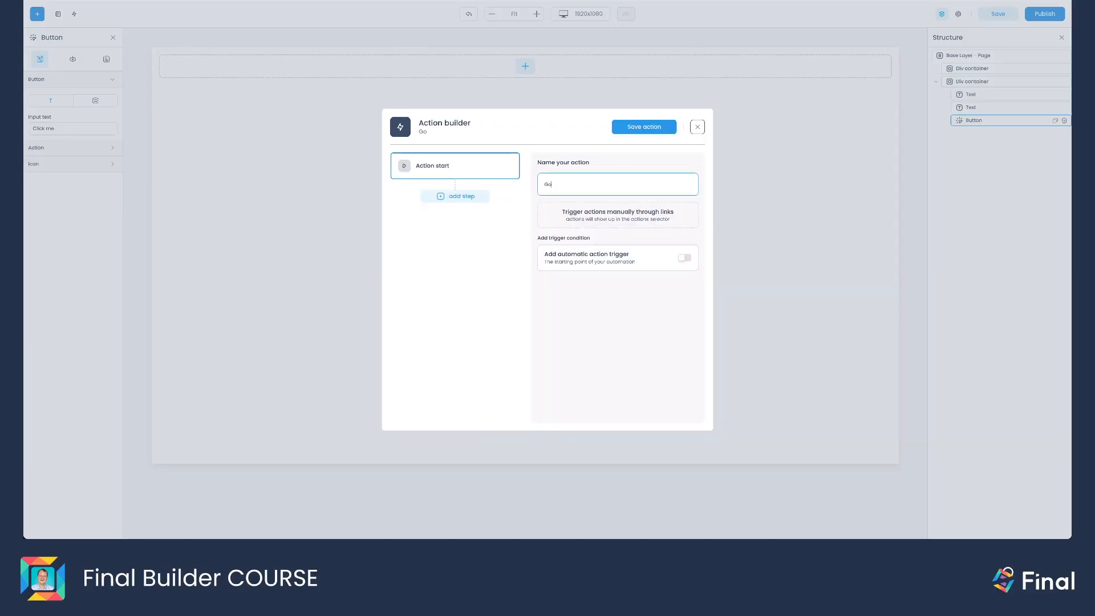
pyautogui.write(' to checkout')
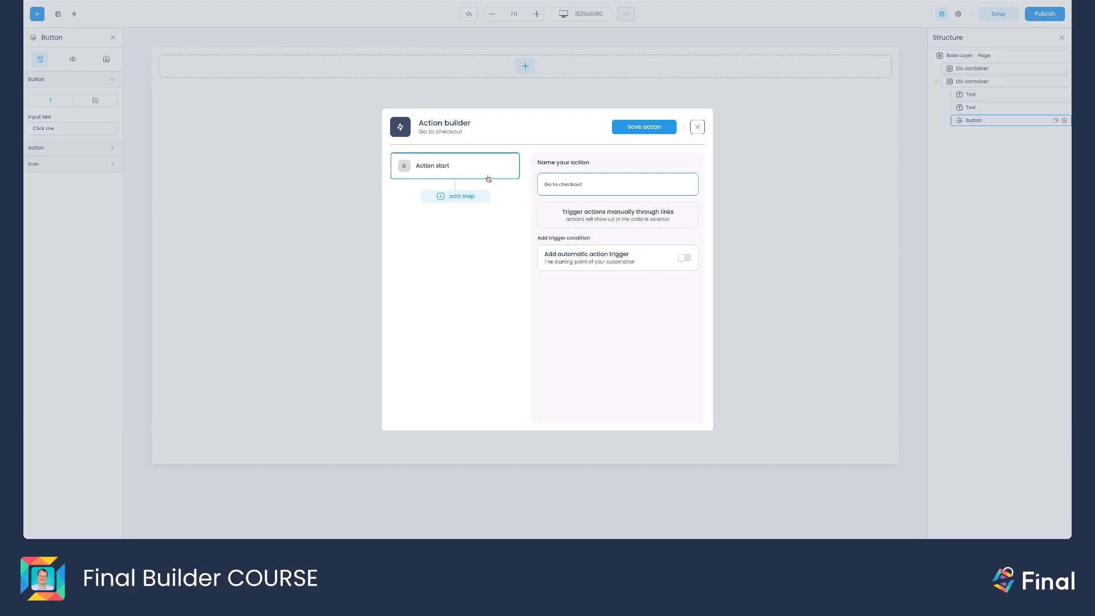
# - Add a Go to page step that opens Checkoutpage to the action, and save the action
pyautogui.click(463, 196)
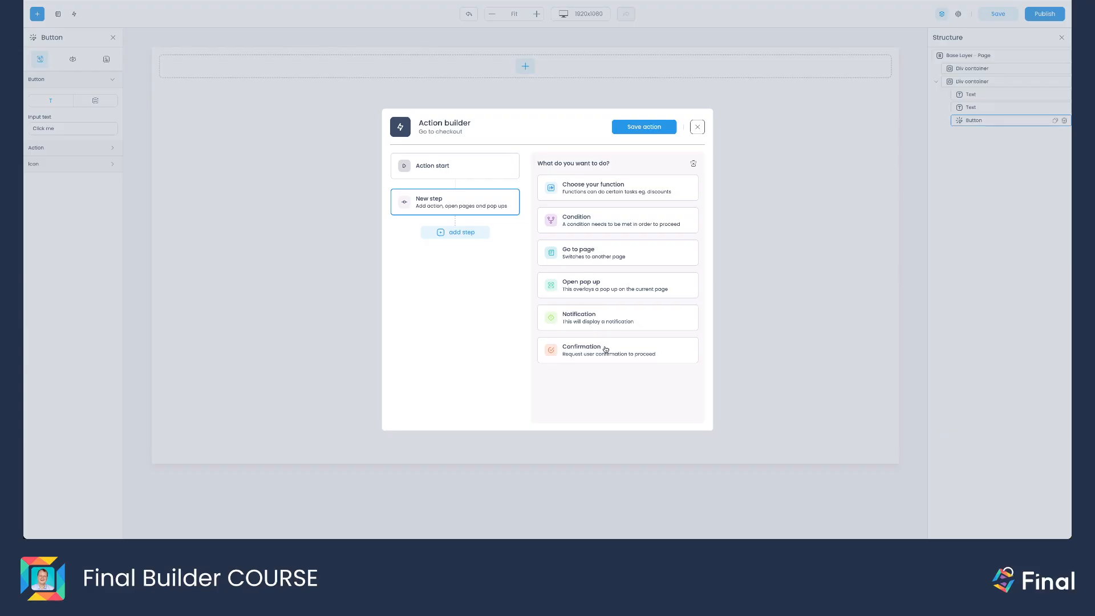
pyautogui.click(581, 257)
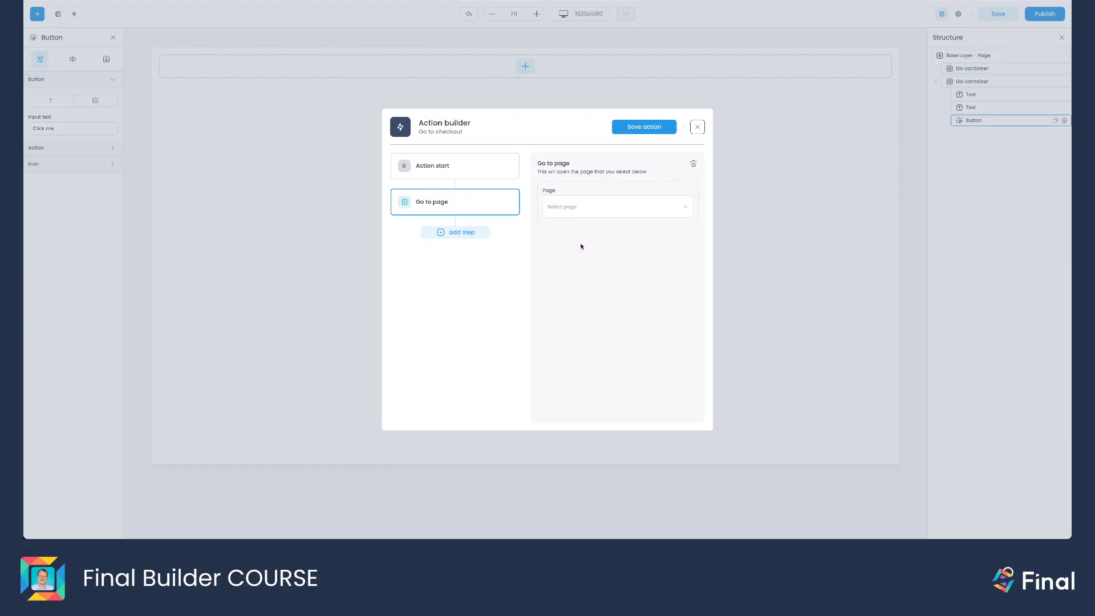
pyautogui.click(564, 203)
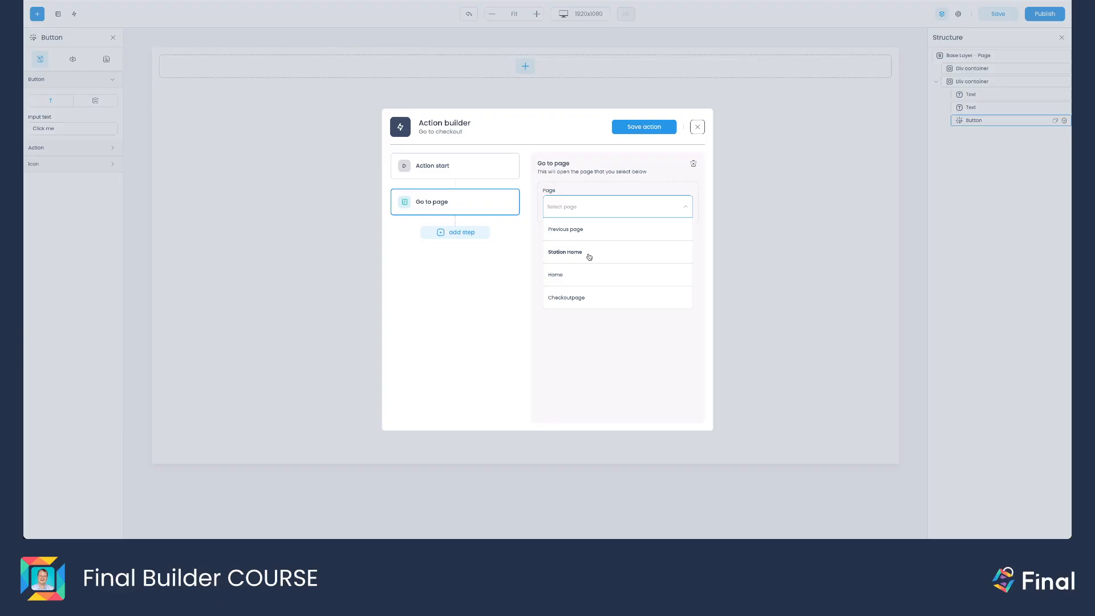
pyautogui.click(569, 298)
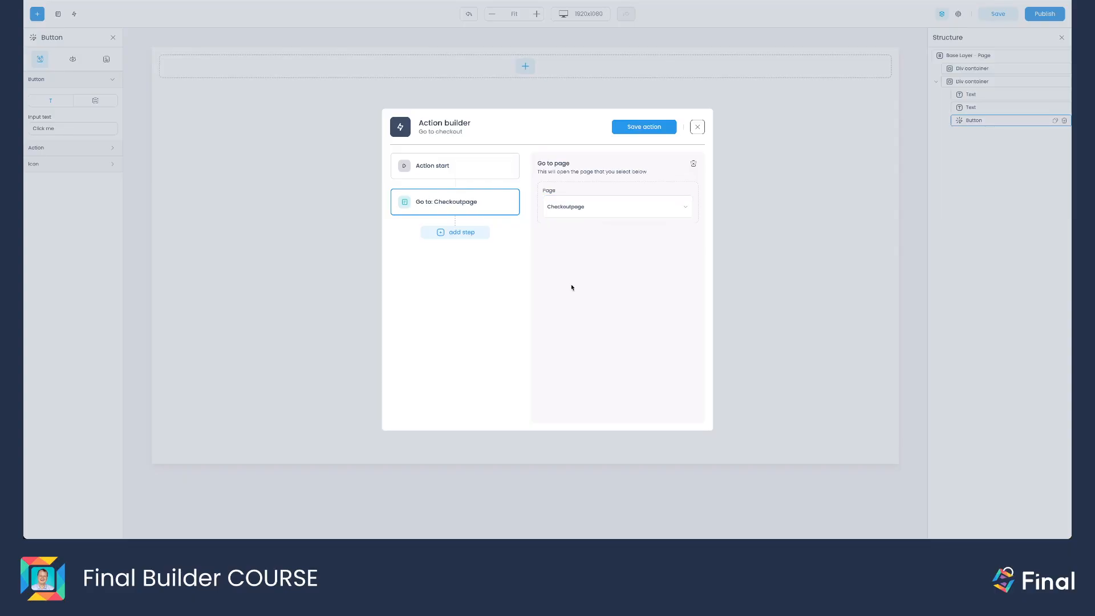
pyautogui.click(640, 131)
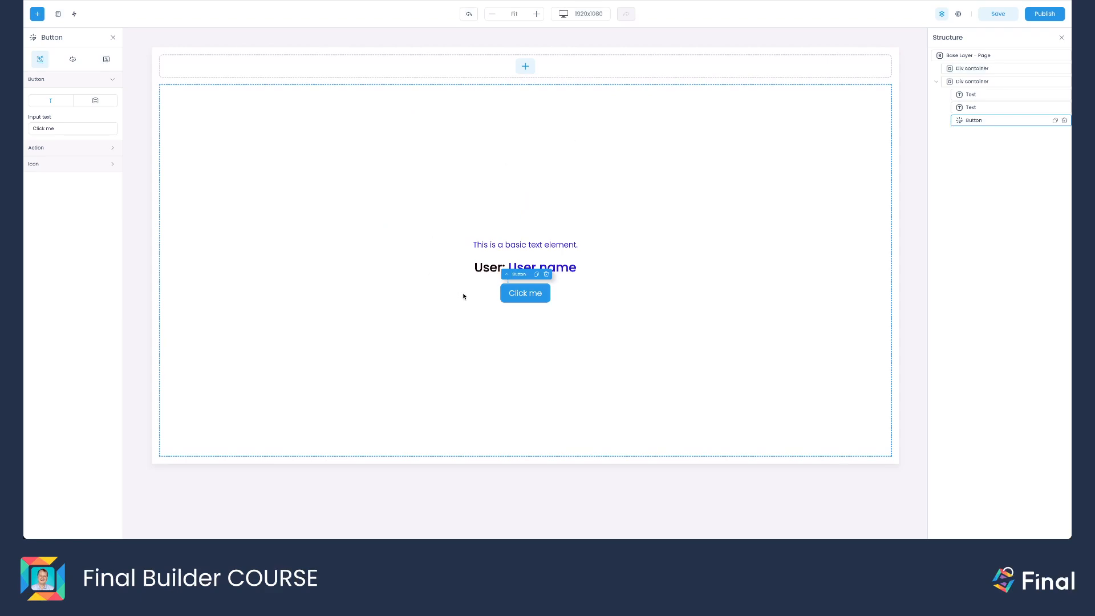
# - Check the action assigned to the button and change the button's text to "Go to checkout"
pyautogui.click(418, 257)
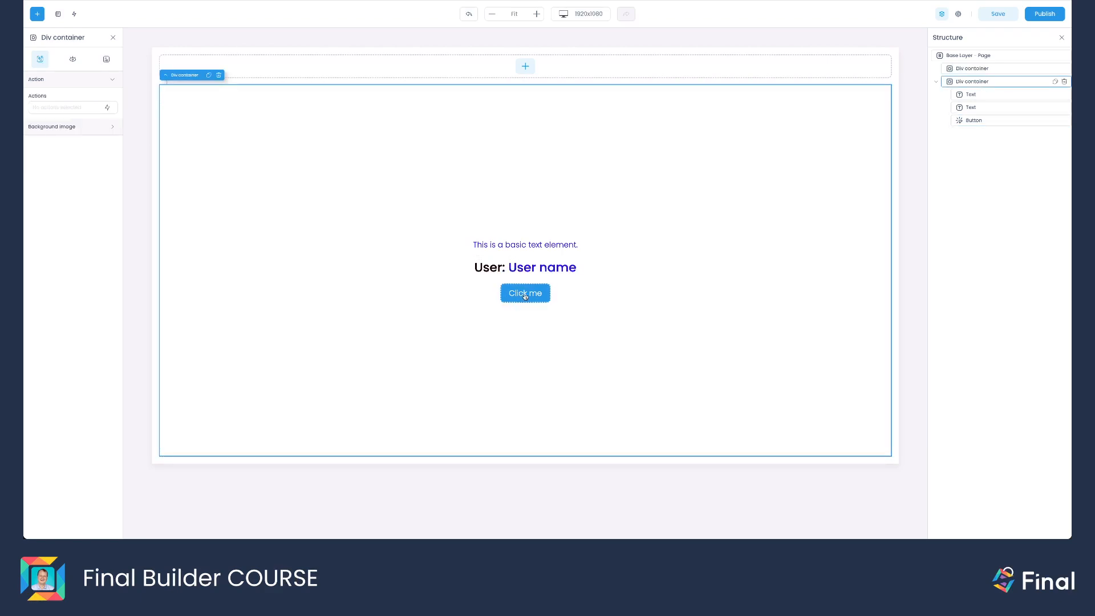
pyautogui.click(525, 294)
pyautogui.click(60, 148)
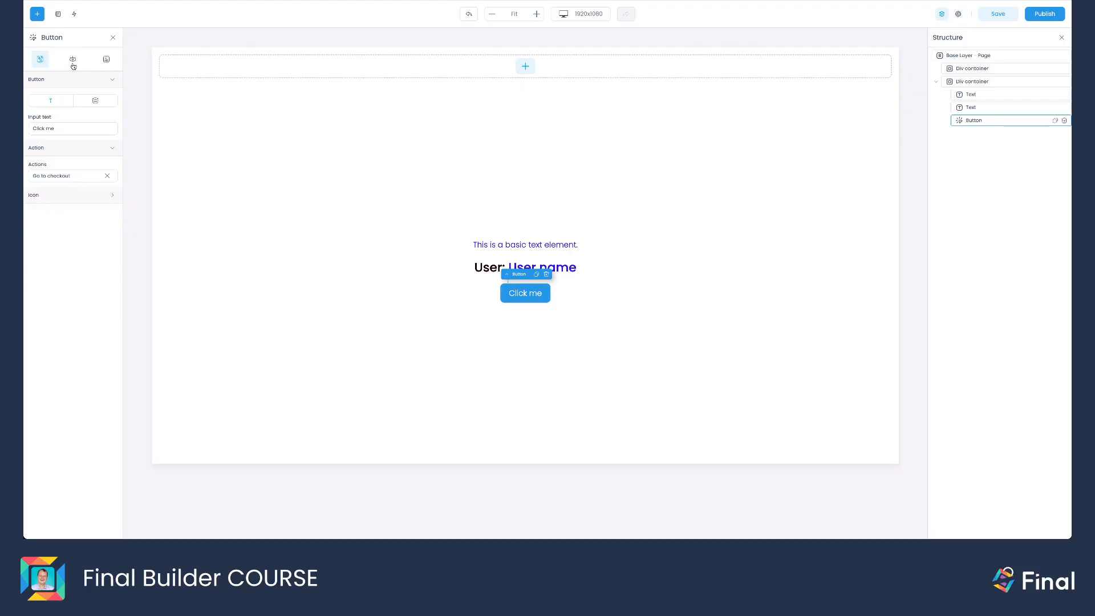
pyautogui.tripleClick(64, 129)
pyautogui.write('Go')
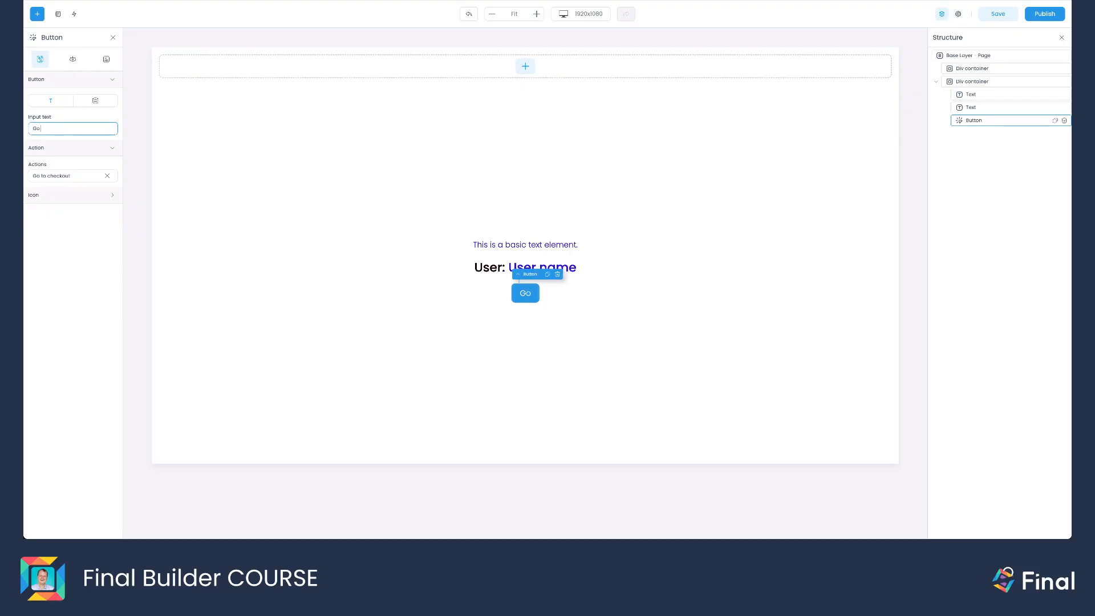
pyautogui.write(' to checkout')
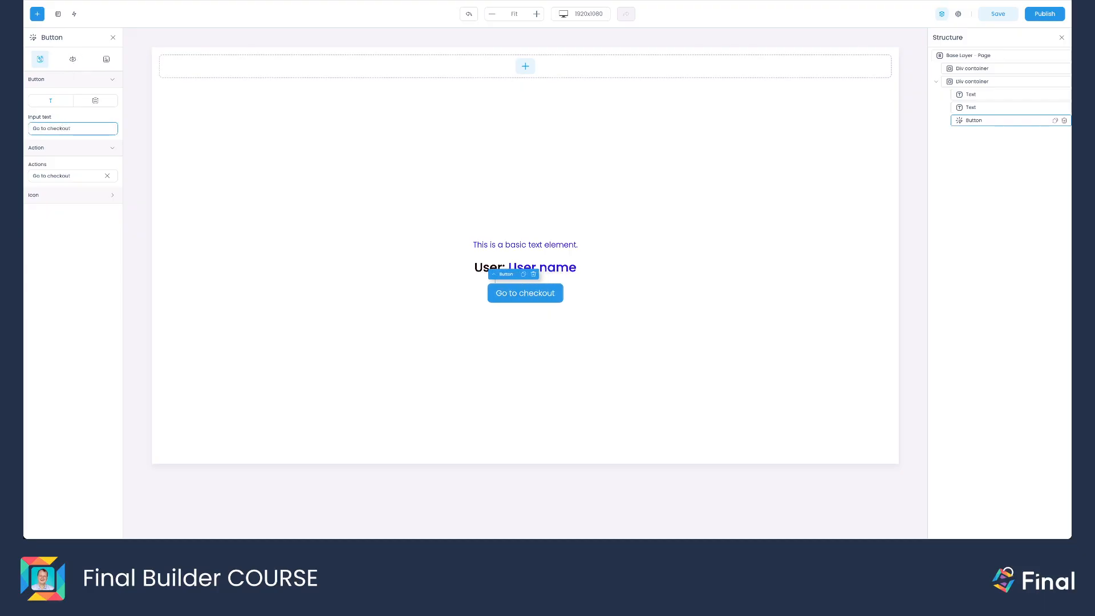
pyautogui.click(885, 83)
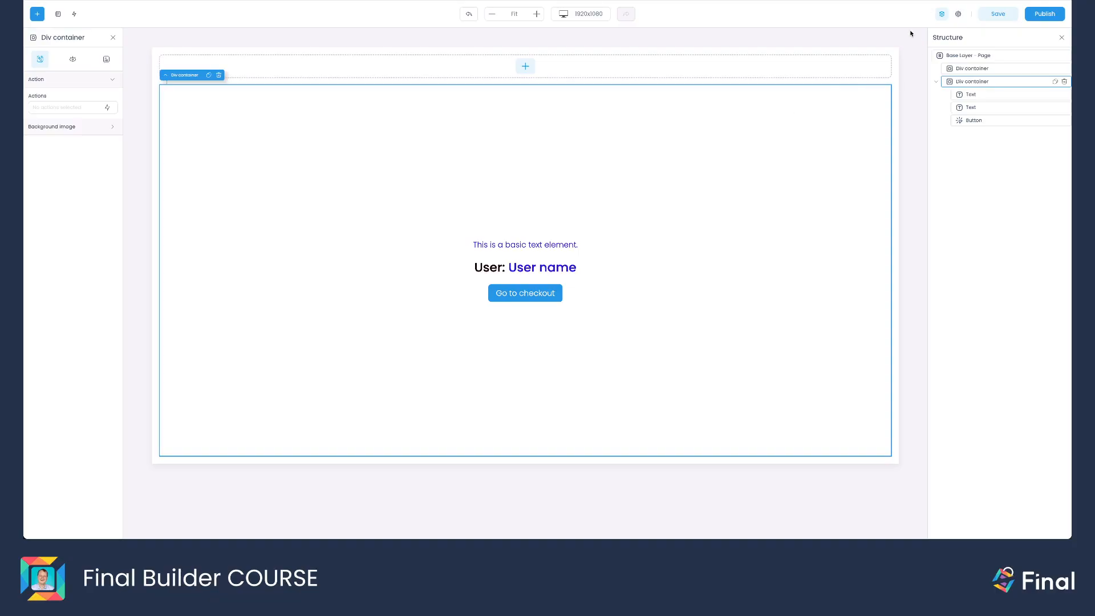
# - Save the build and publish it as version 0.0.1 with the changelog "Our first test build"
pyautogui.click(1010, 19)
pyautogui.click(1044, 14)
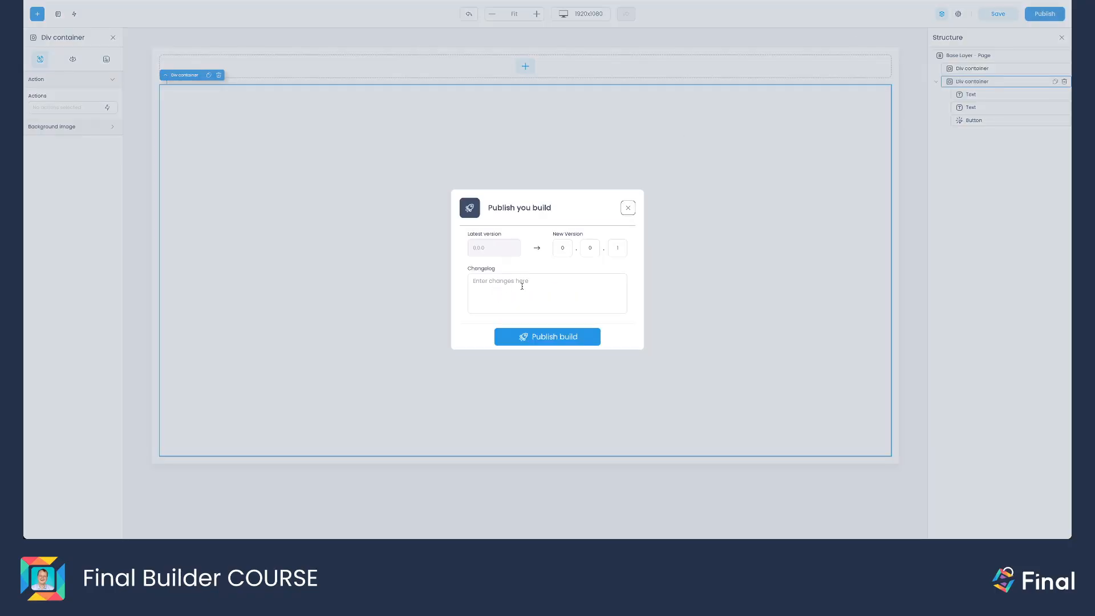
pyautogui.click(541, 283)
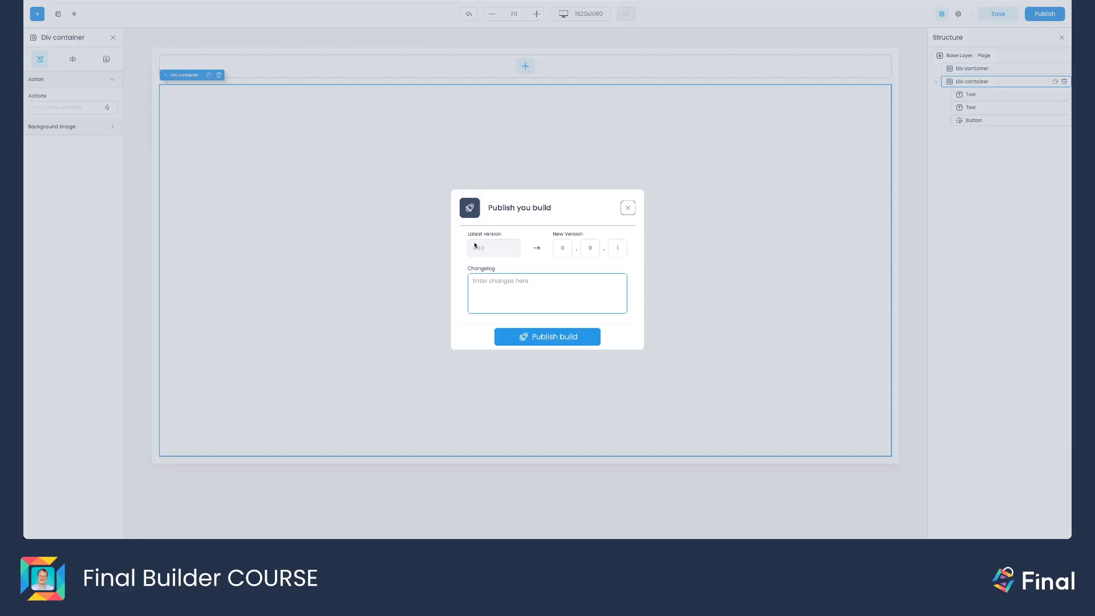
pyautogui.click(617, 247)
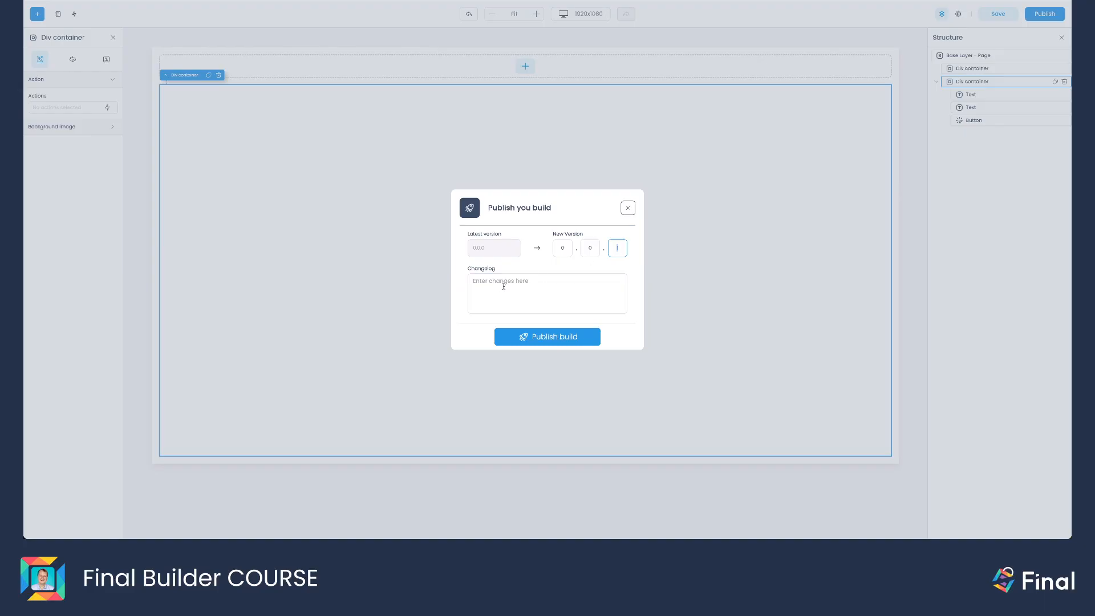
pyautogui.click(504, 285)
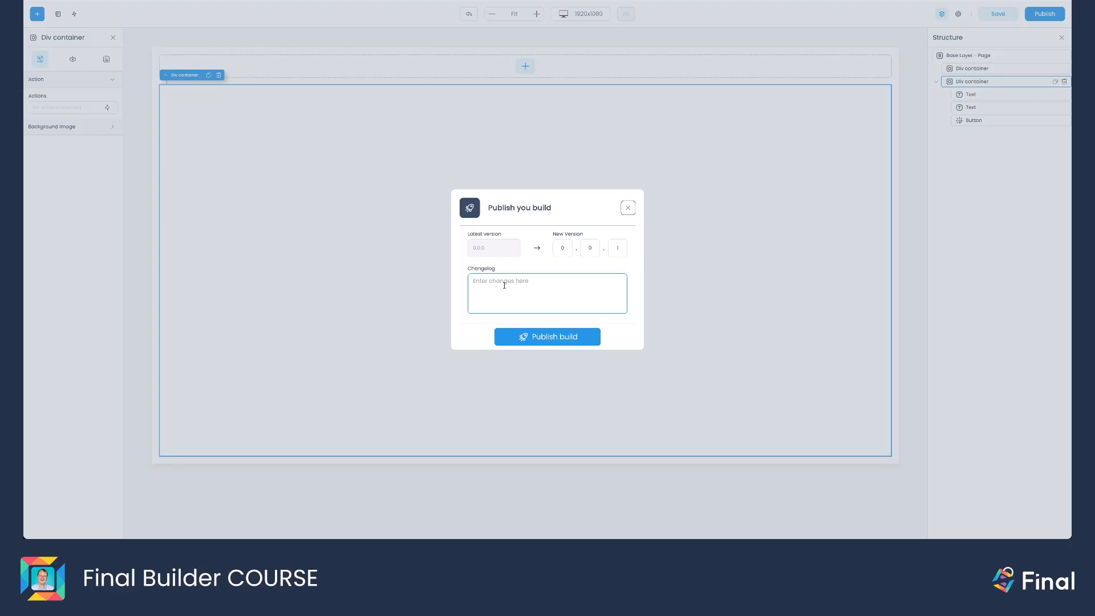
pyautogui.write('Our first test build')
pyautogui.click(537, 340)
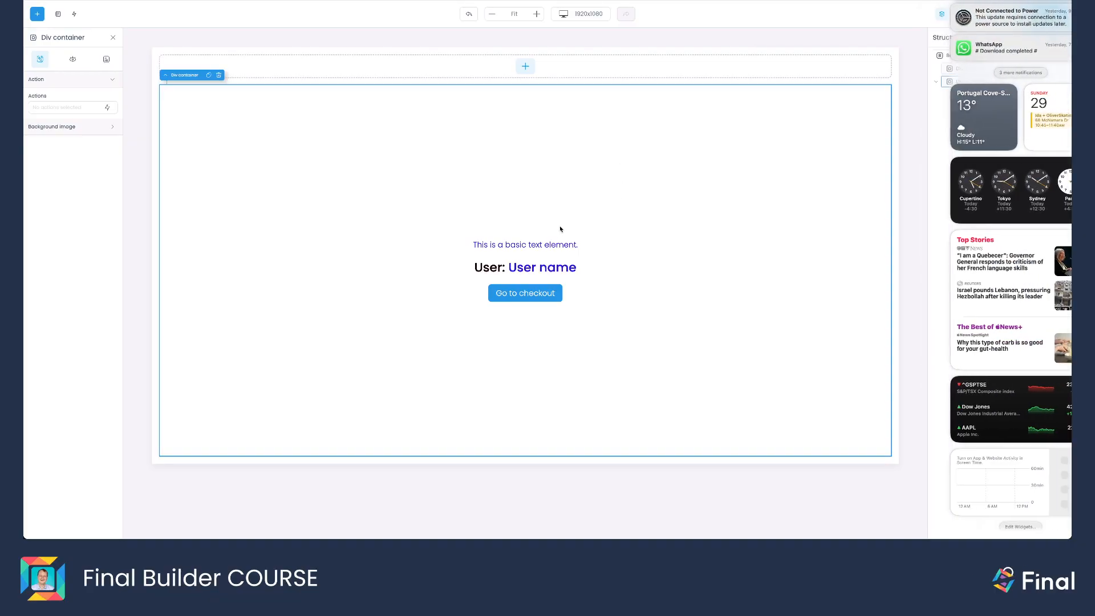
pyautogui.click(491, 250)
pyautogui.click(494, 274)
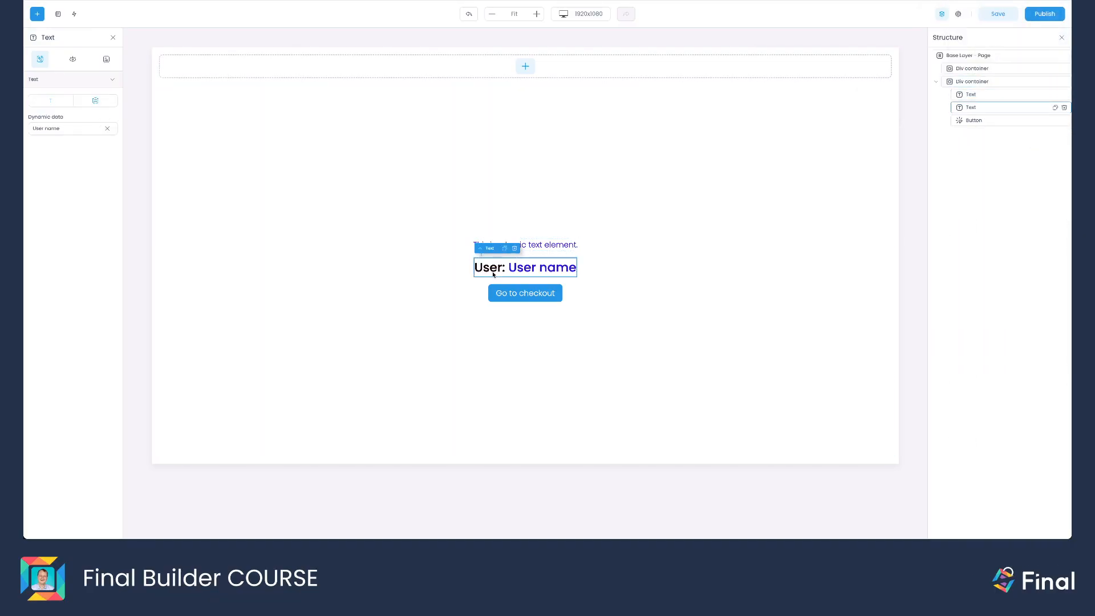
pyautogui.click(535, 304)
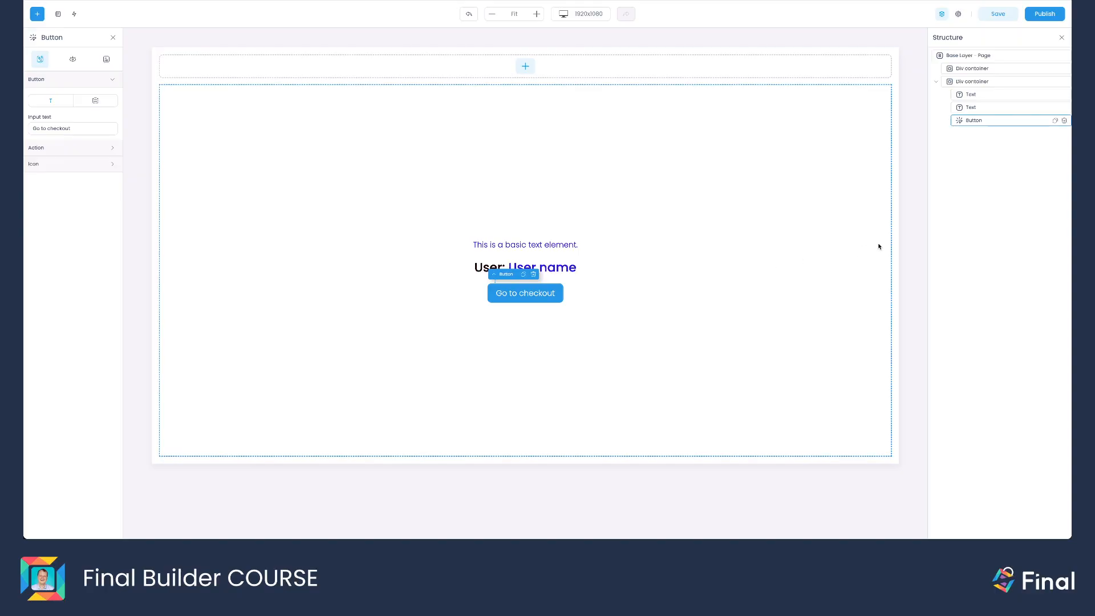
pyautogui.click(909, 232)
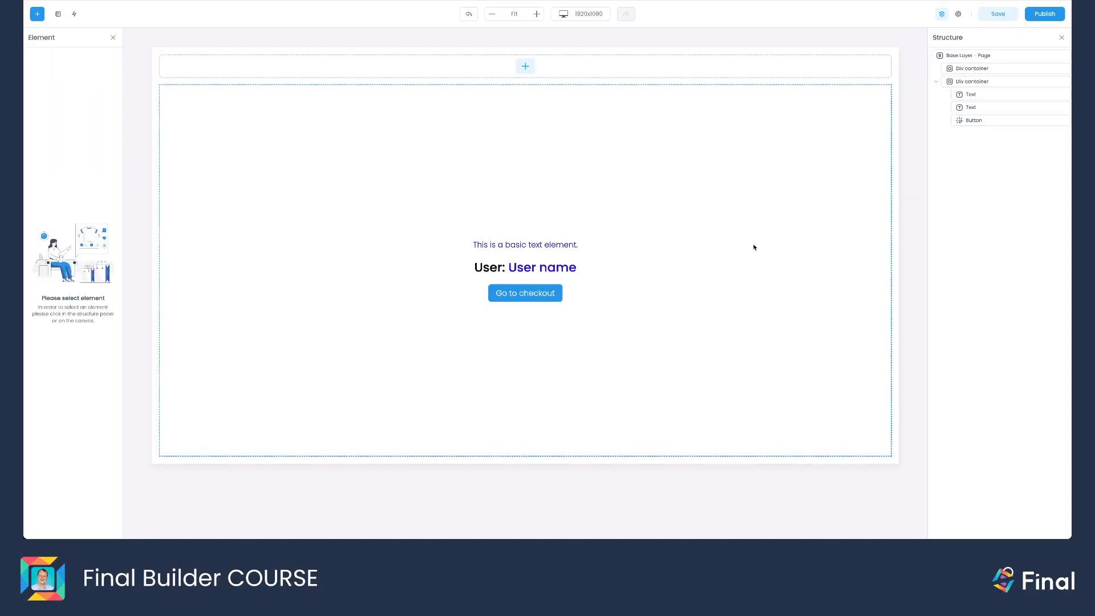